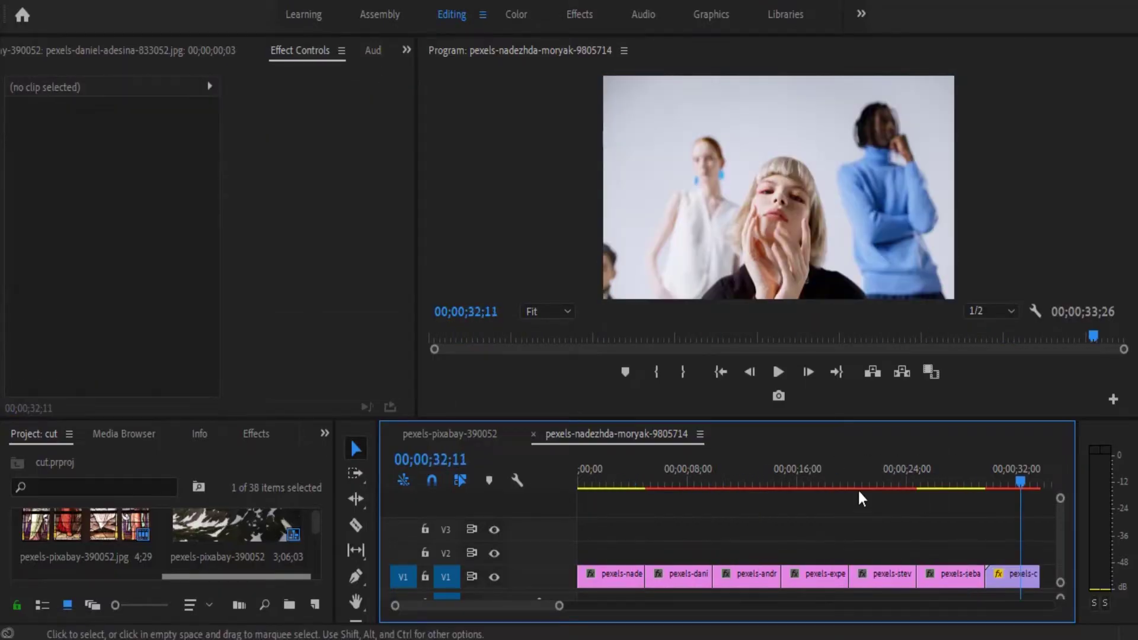
Park the playhead near 03;16, lift the graffiti photo clip onto V2, and begin a freehand mask.
click(627, 472)
click(616, 580)
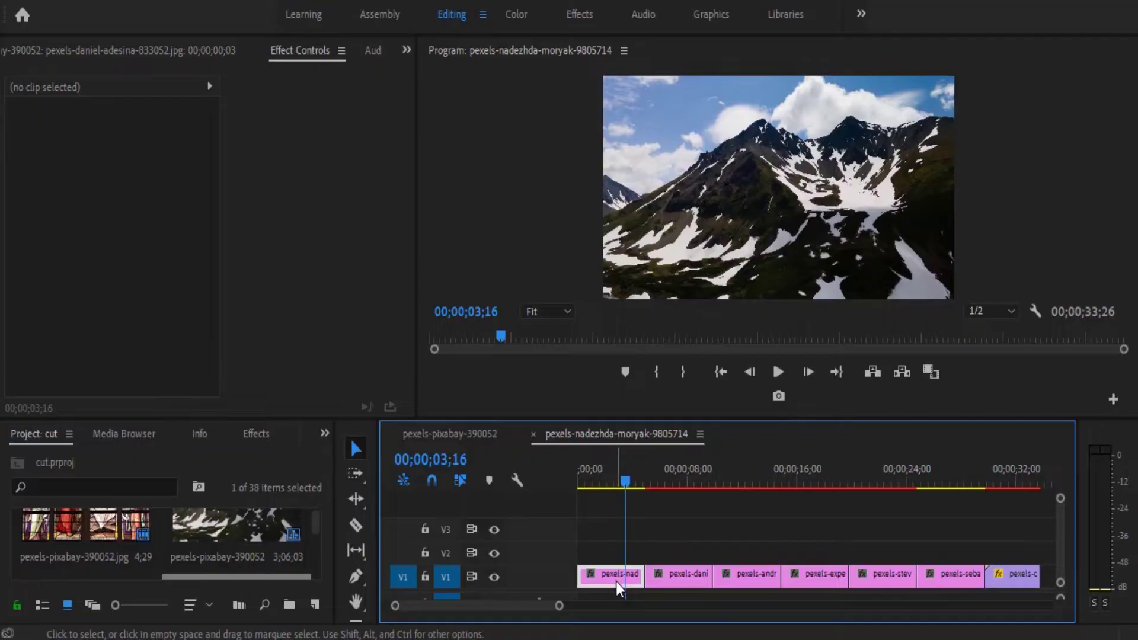
click(680, 576)
drag(679, 574, 632, 556)
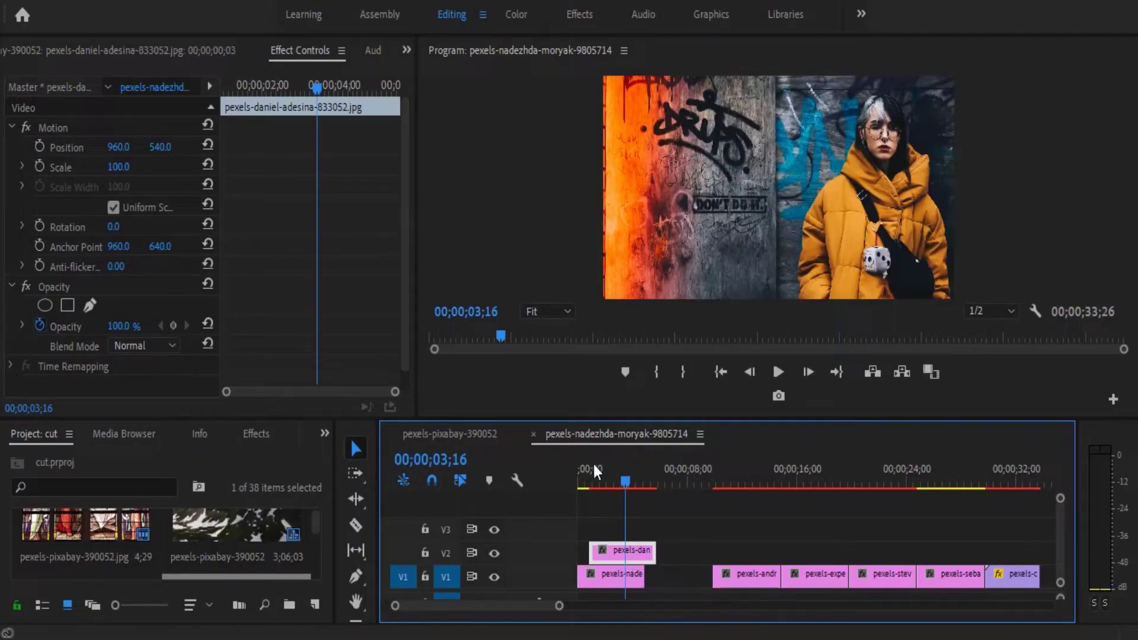
click(90, 305)
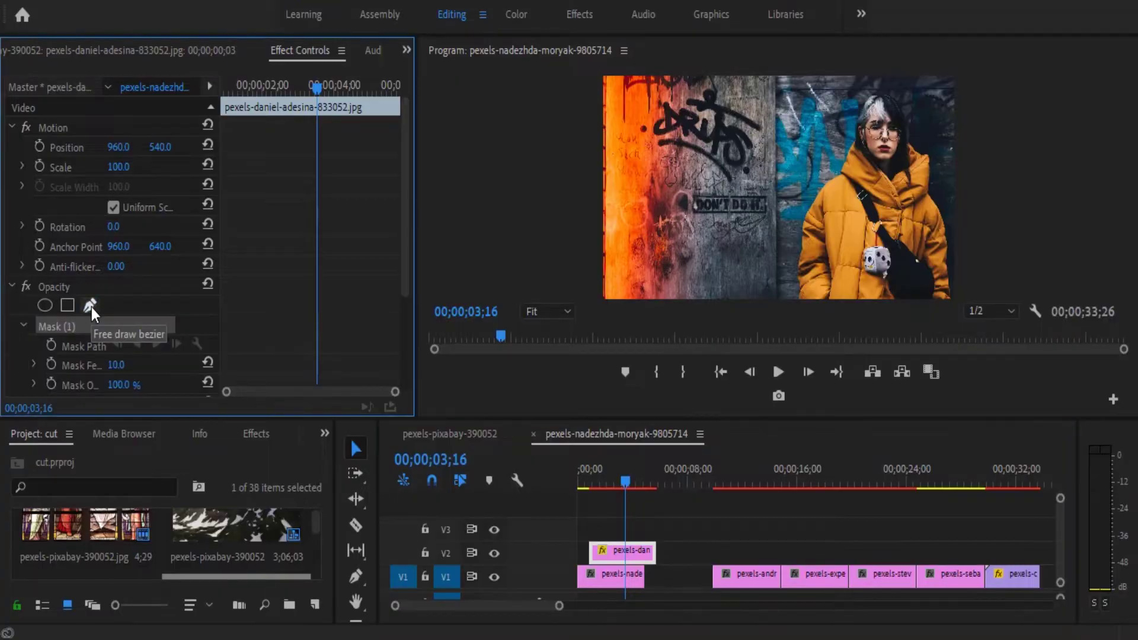
Zoom the Program monitor to 100% and pan over to the woman.
click(563, 311)
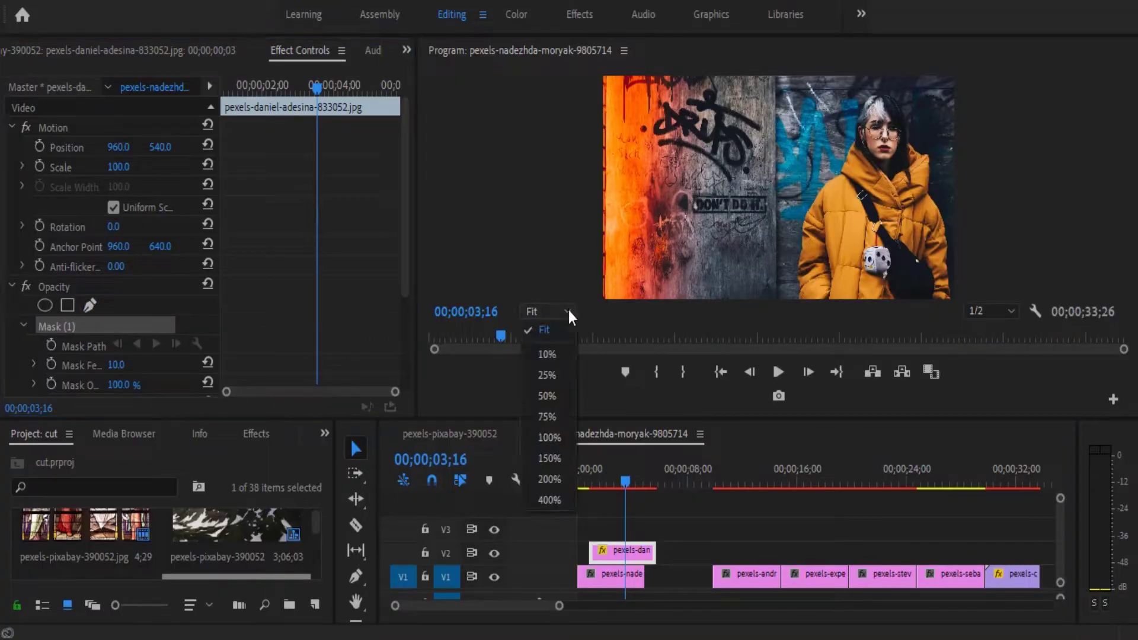
click(560, 438)
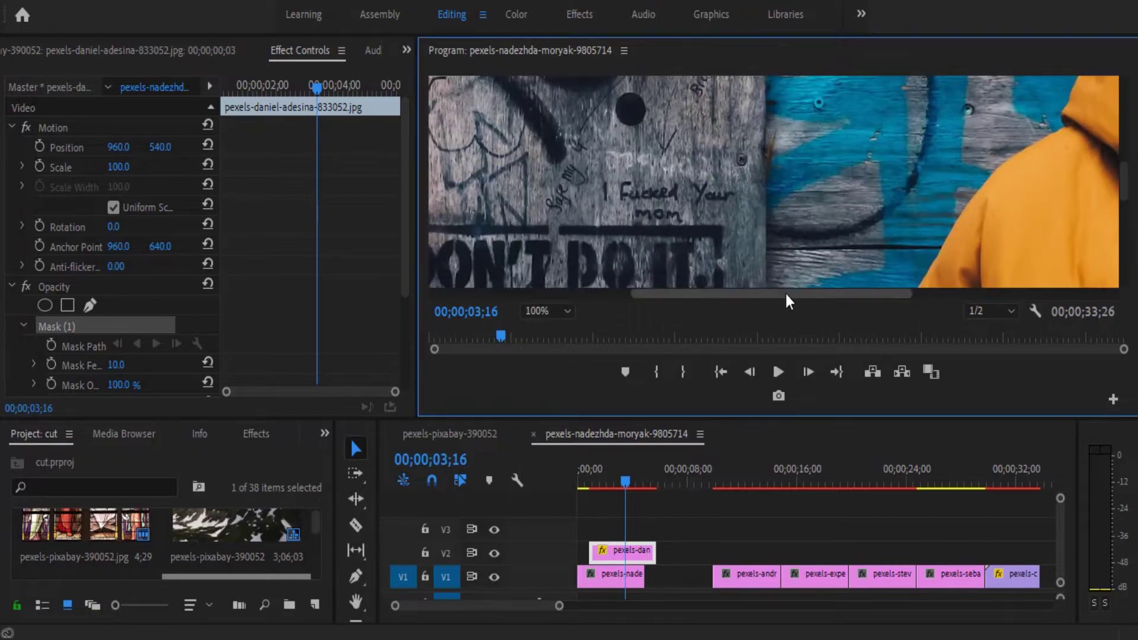
drag(785, 291, 912, 279)
drag(1125, 196, 1117, 296)
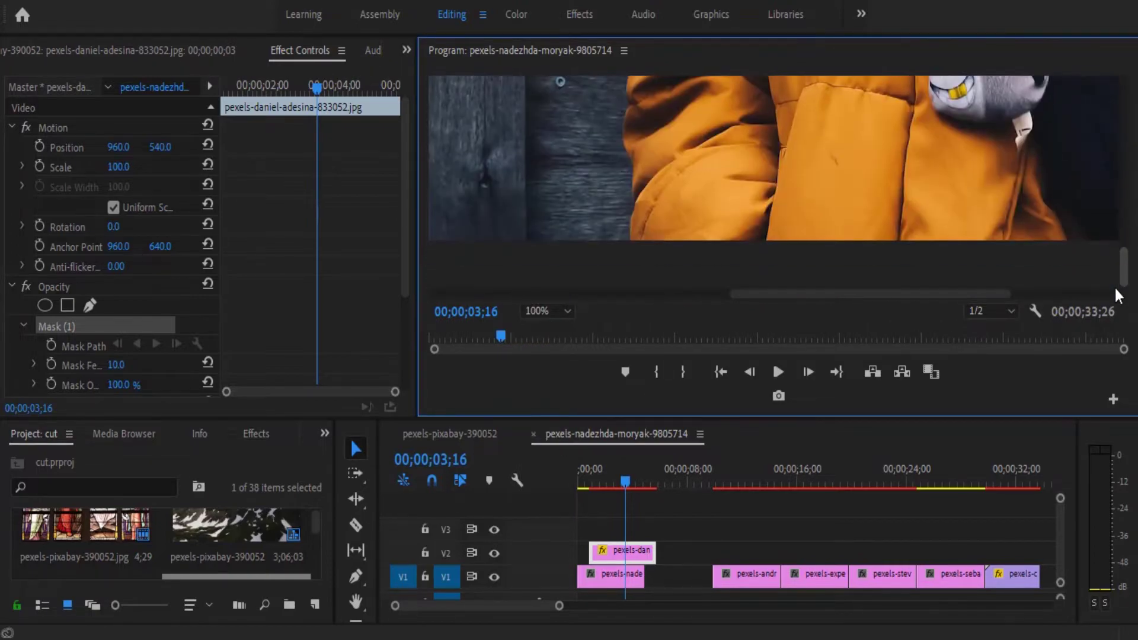
Place mask points from the jacket's bottom up its left edge and shoulder to the hood top.
click(630, 241)
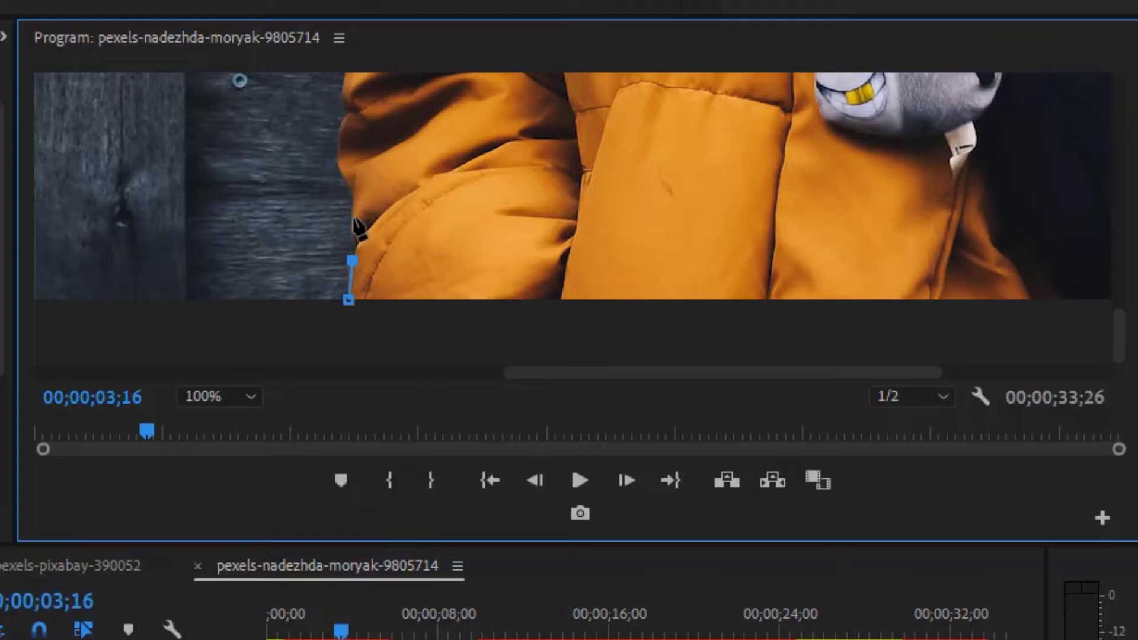
click(345, 106)
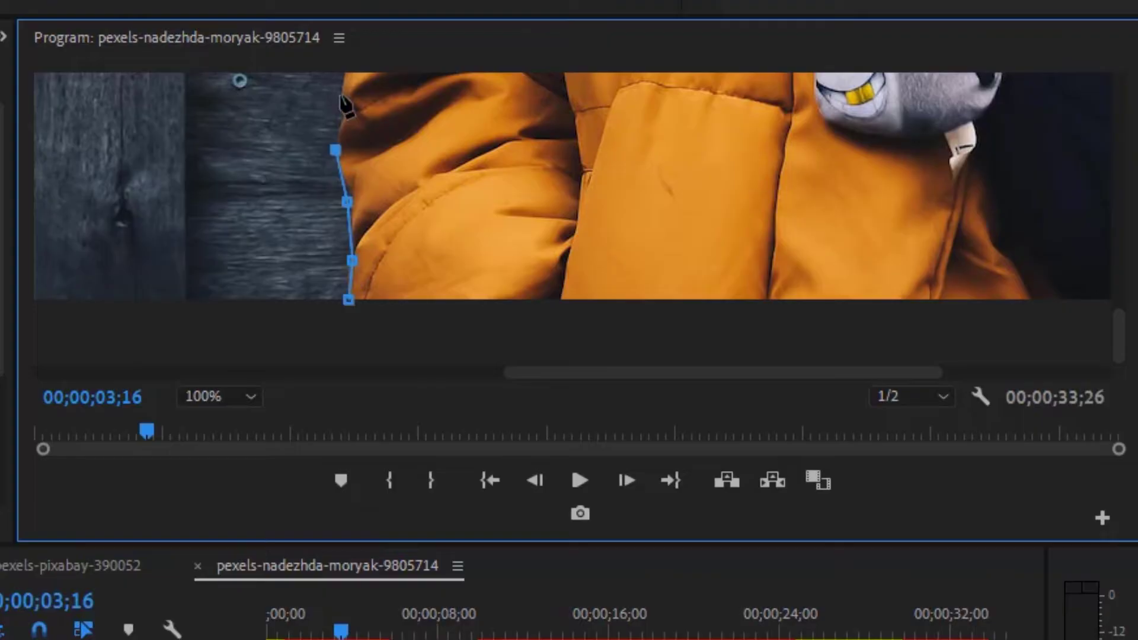
scroll(608, 287, up, 3)
click(376, 111)
scroll(531, 307, up, 3)
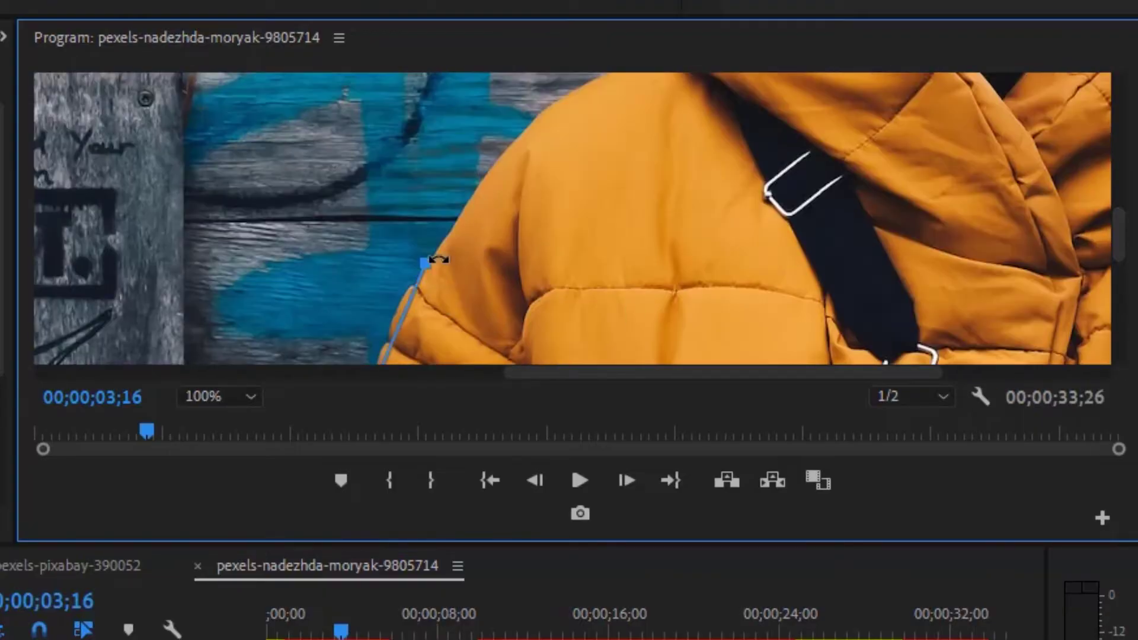
click(433, 255)
click(508, 140)
click(577, 87)
scroll(1124, 231, up, 3)
click(646, 175)
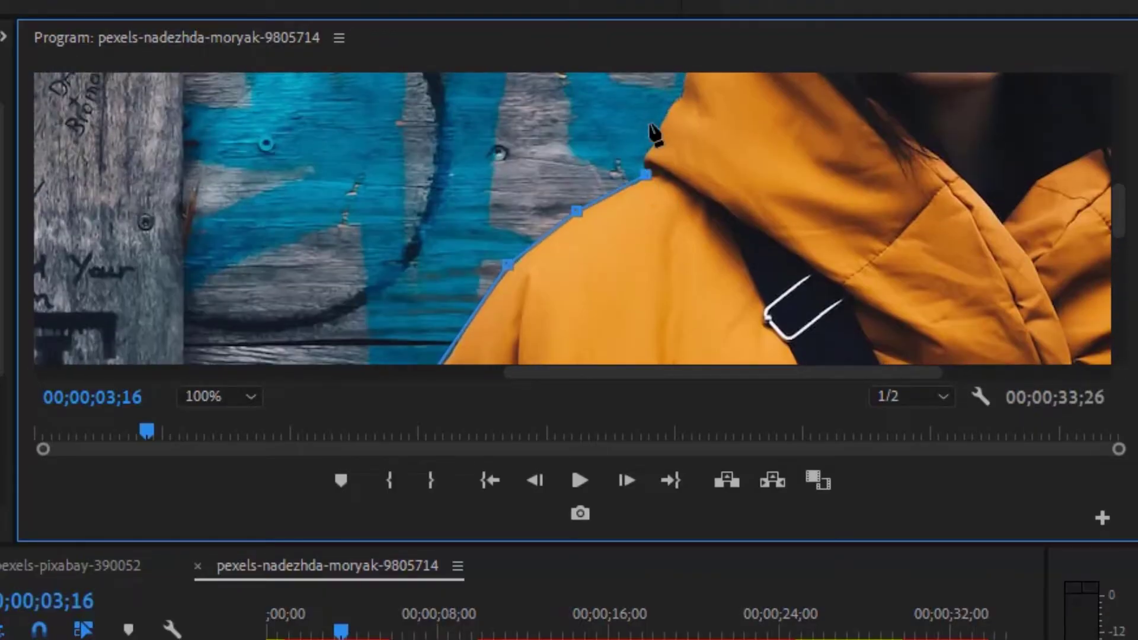
click(665, 111)
scroll(1052, 193, up, 4)
click(743, 123)
scroll(877, 127, up, 4)
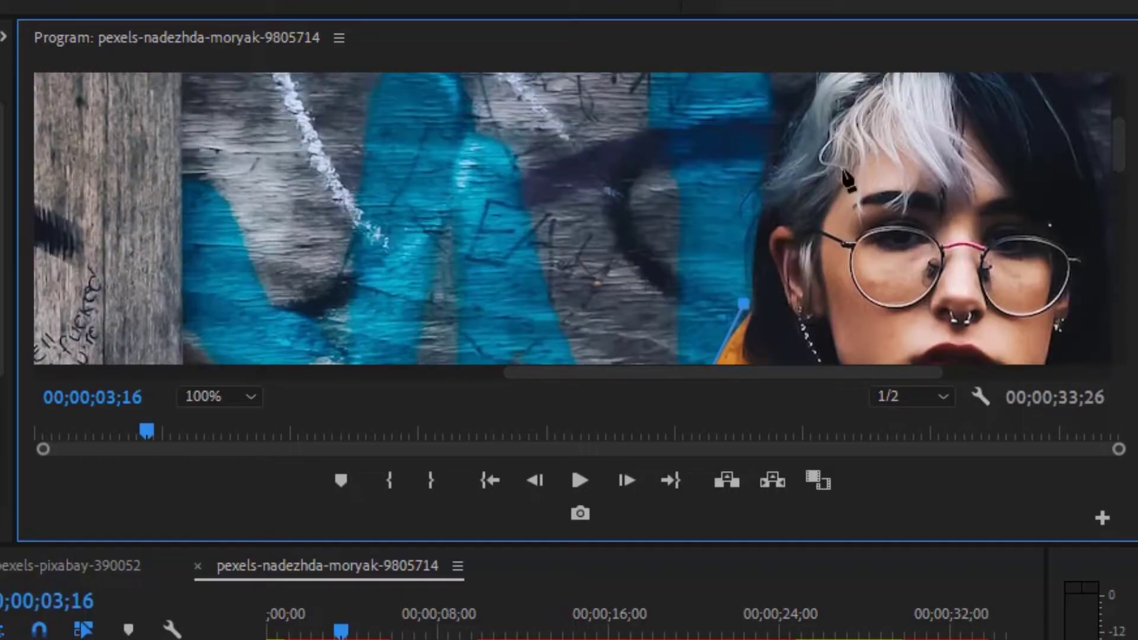
Continue the mask up the hair edge and across the top of the head.
click(757, 212)
click(797, 107)
scroll(812, 98, up, 3)
click(844, 151)
click(914, 135)
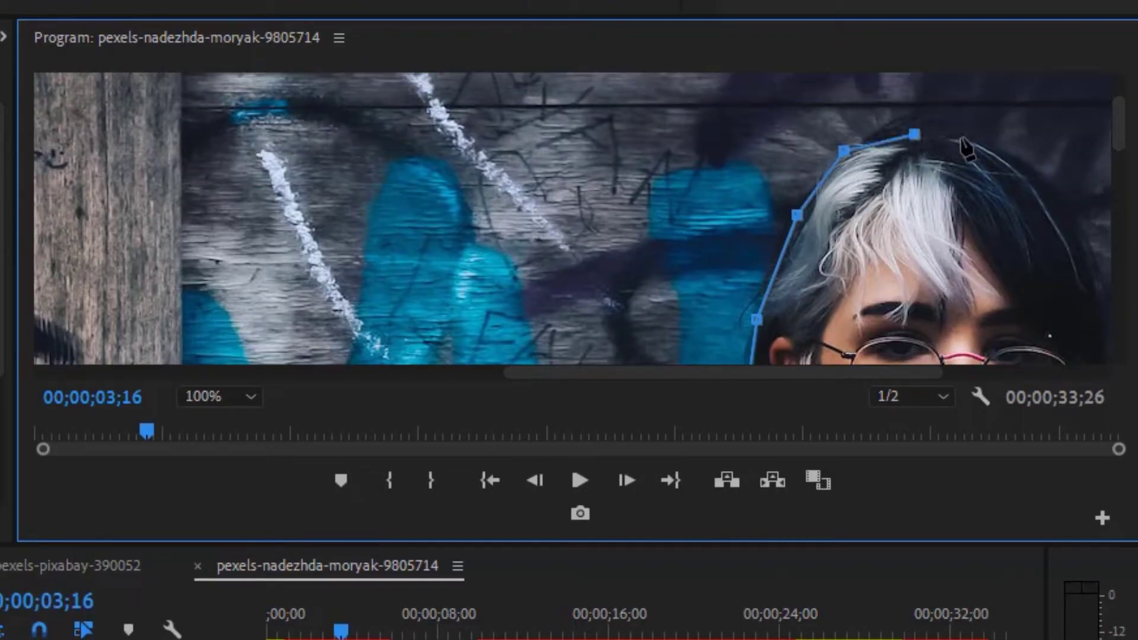
click(970, 138)
click(1053, 175)
click(1101, 297)
Add mask points down the hood's right side and along the jacket's right edge.
scroll(1120, 166, right, 4)
scroll(948, 249, down, 4)
click(922, 252)
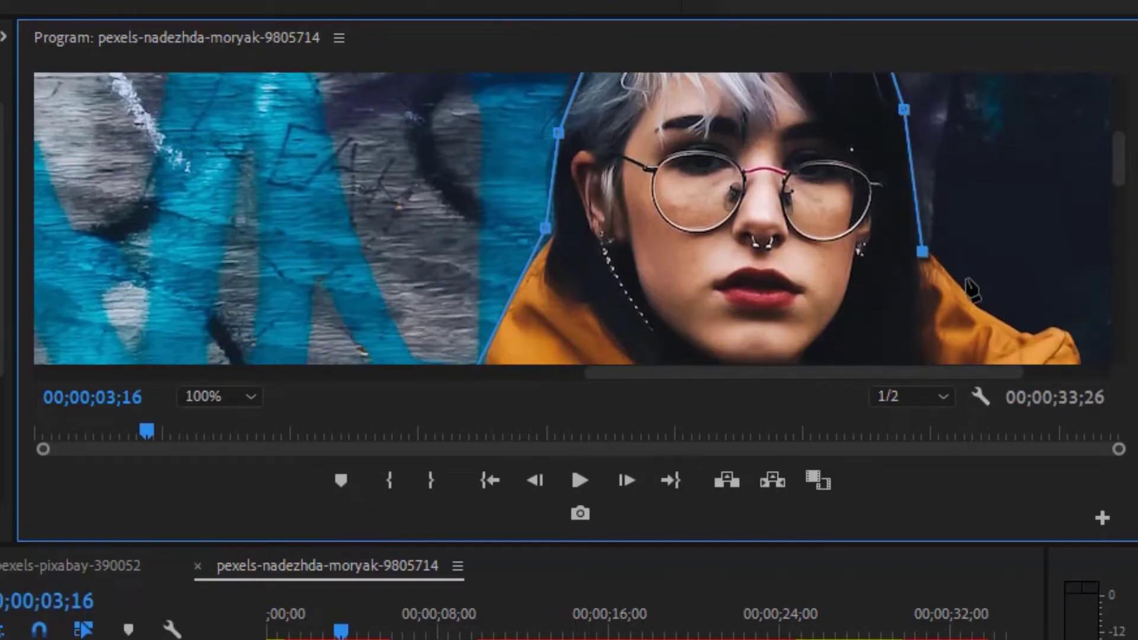
click(960, 286)
click(1023, 334)
scroll(1114, 266, right, 1)
scroll(1125, 233, down, 7)
click(972, 229)
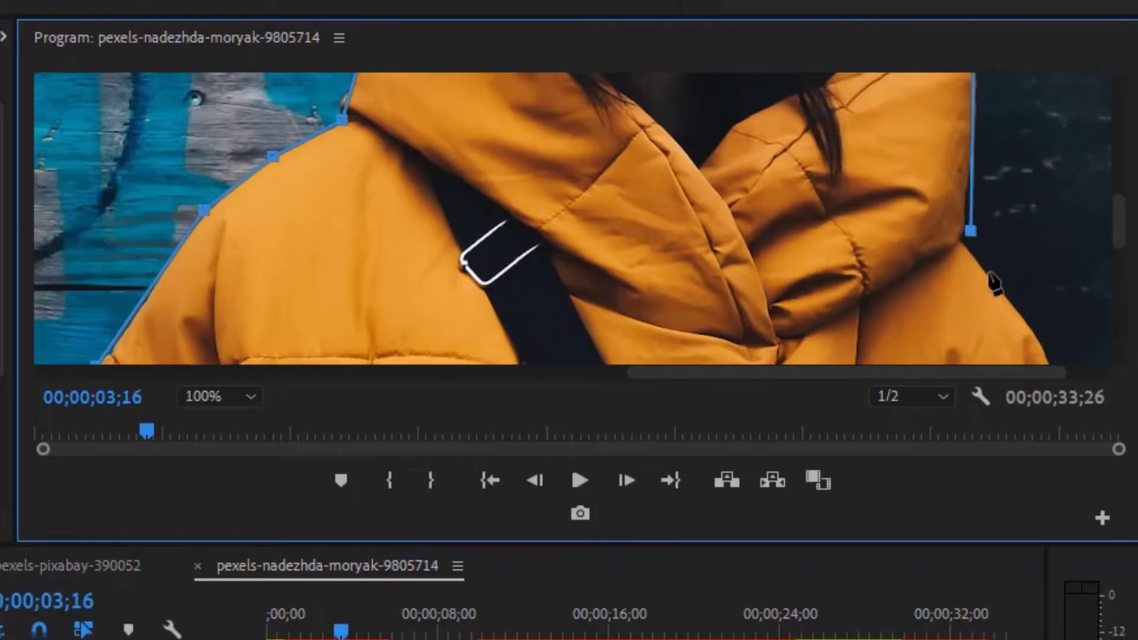
click(1041, 343)
Finish the jacket's right edge and bottom, closing the mask on its first point.
scroll(1090, 225, down, 5)
click(1092, 225)
click(1105, 312)
scroll(1108, 309, down, 4)
click(1094, 234)
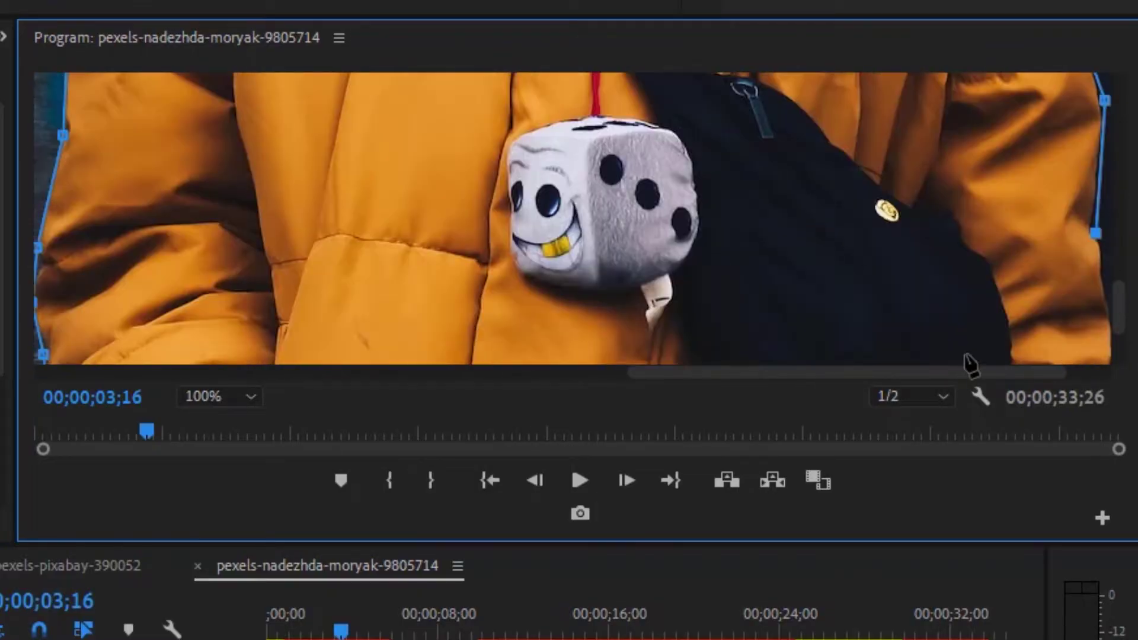
scroll(967, 363, right, 2)
click(1003, 297)
scroll(1028, 315, down, 4)
scroll(643, 389, left, 5)
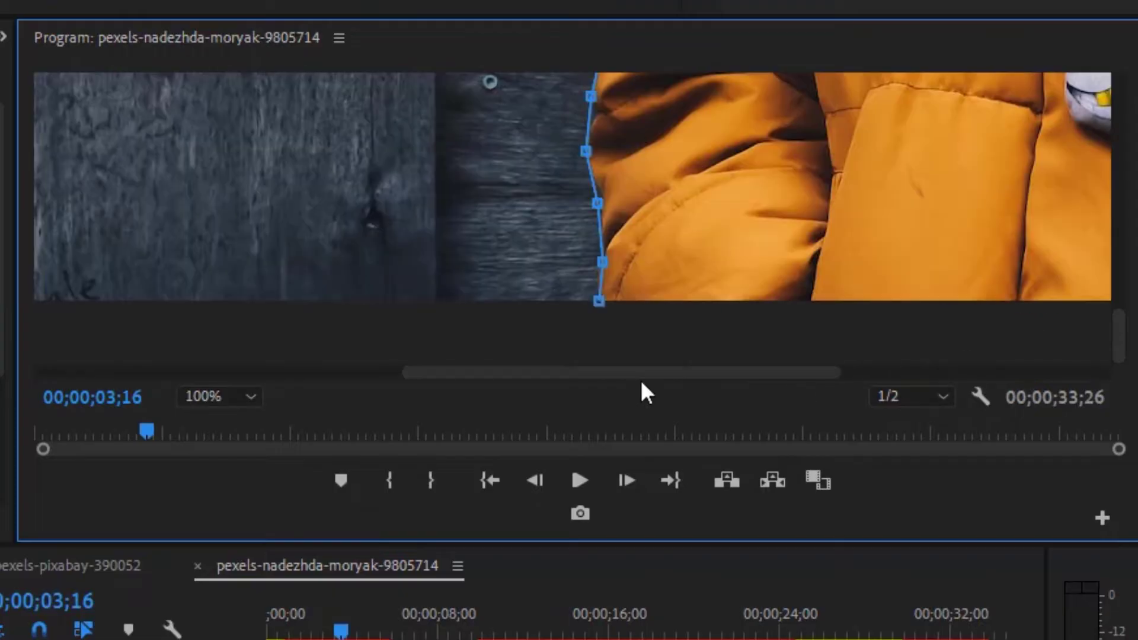
click(598, 300)
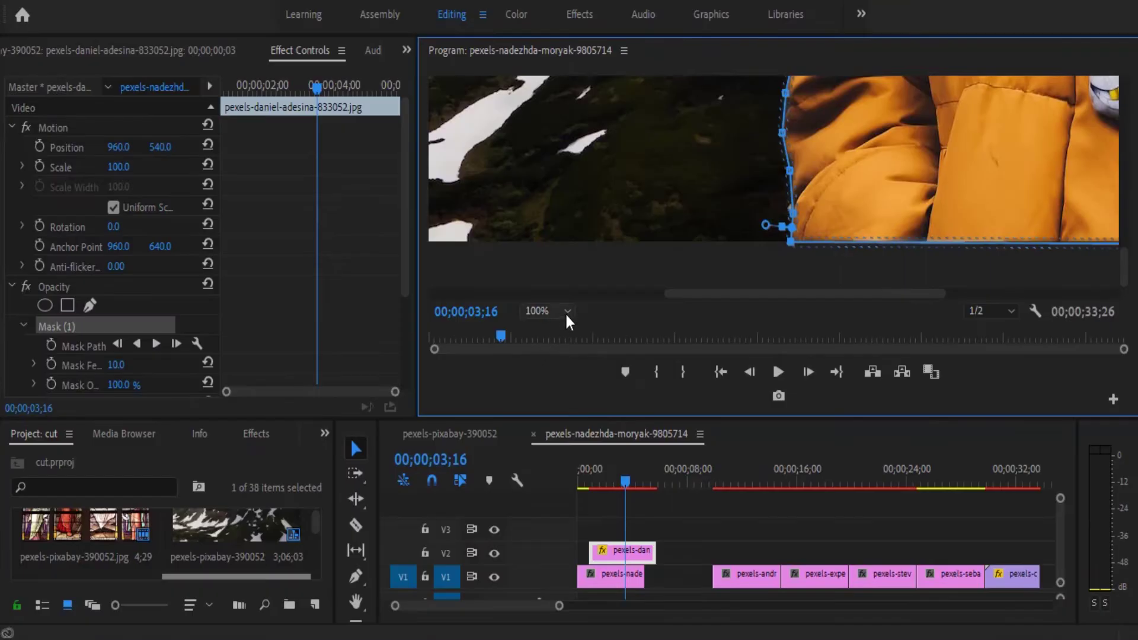
Set the Program monitor zoom back to Fit and select the mountain clip on V1.
click(566, 311)
click(560, 326)
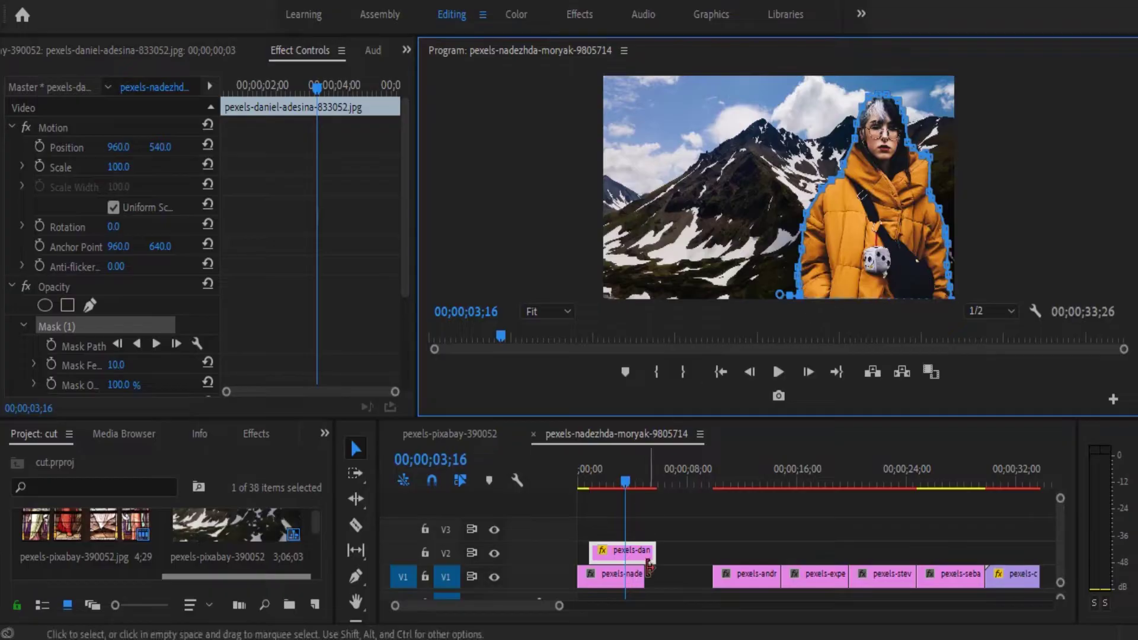
click(631, 576)
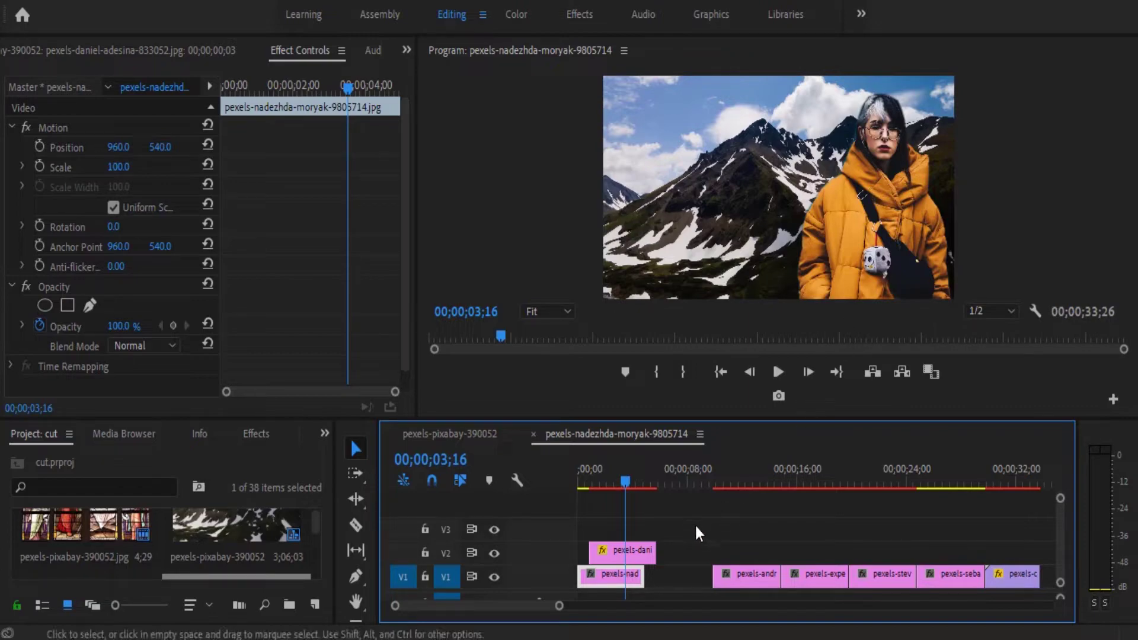
Duplicate the masked graffiti clip onto V3, cut the copy's Mask (1), and shift it ~1 second later.
click(636, 553)
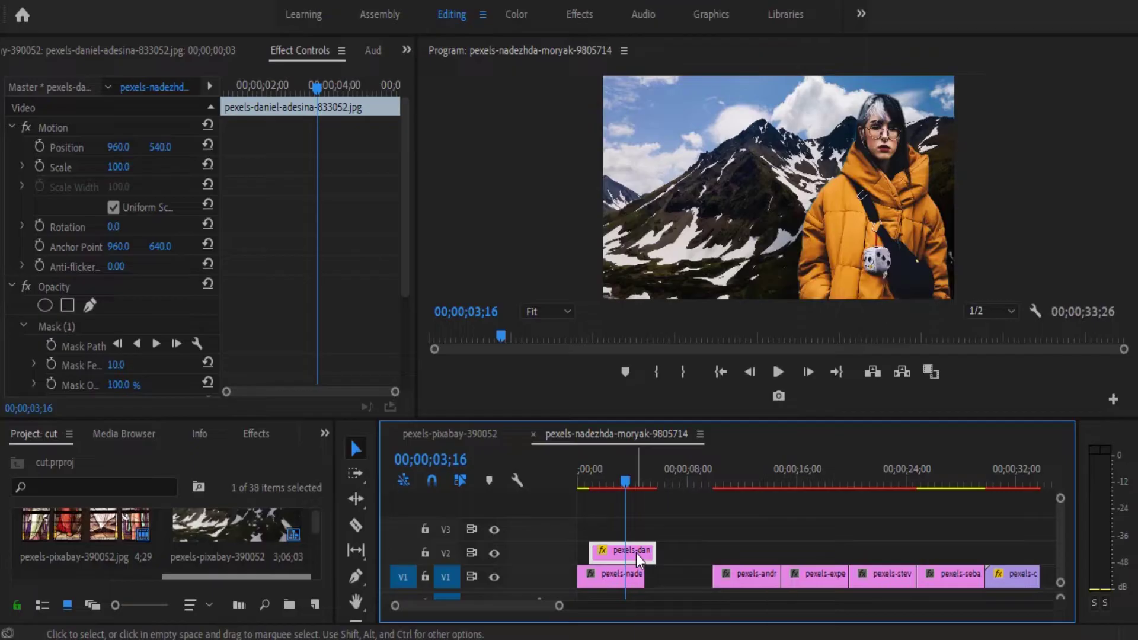
drag(635, 553, 635, 533)
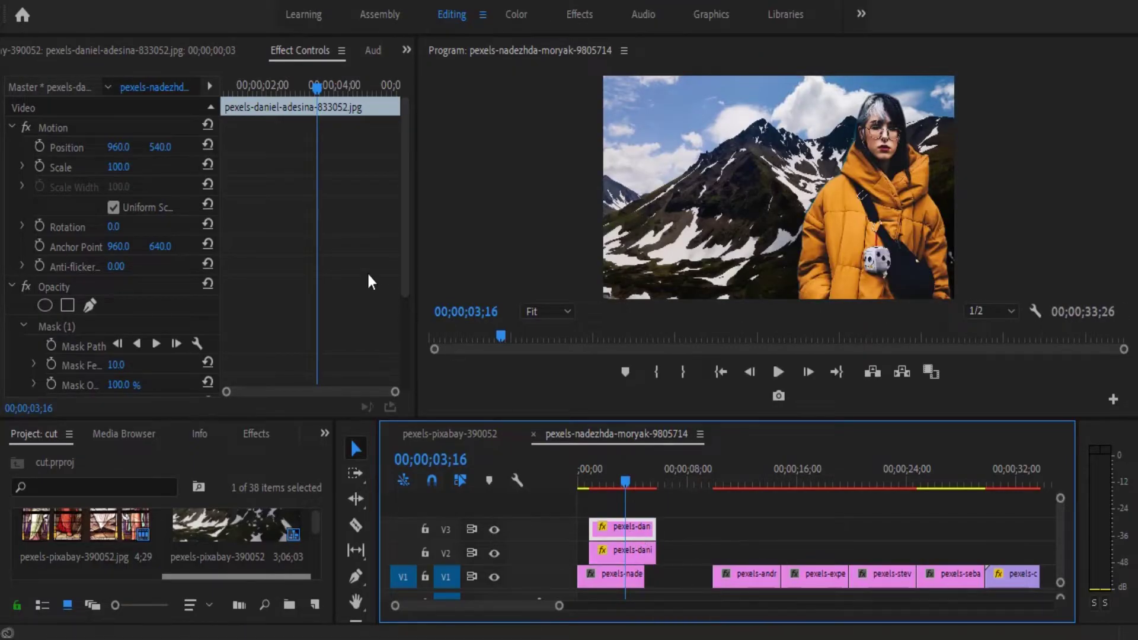
drag(406, 254, 397, 335)
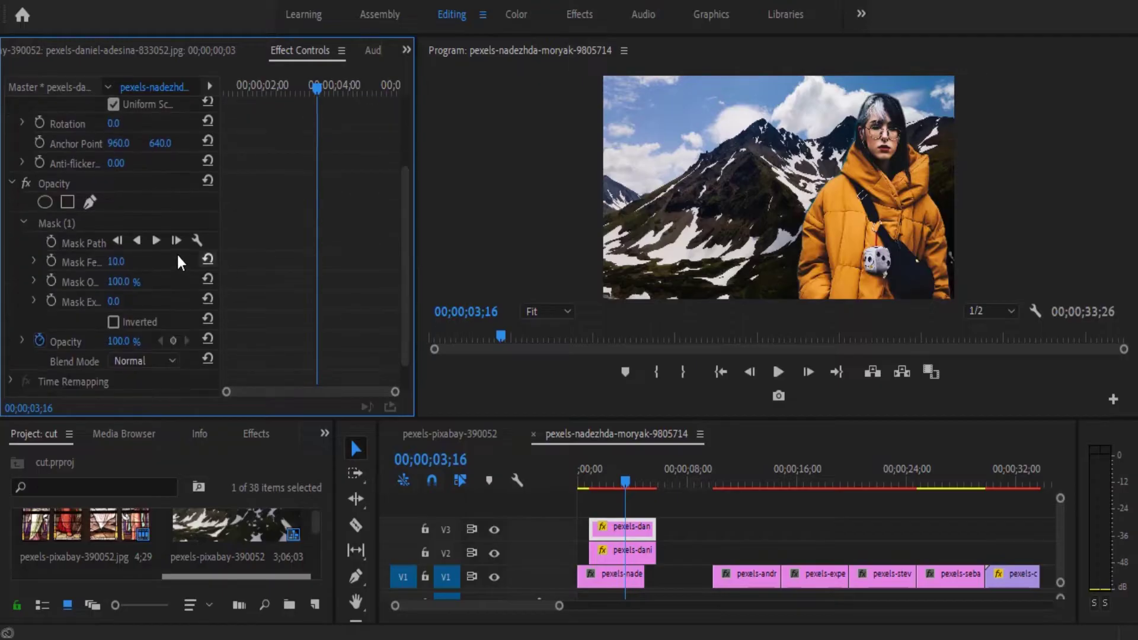
right_click(157, 223)
click(190, 308)
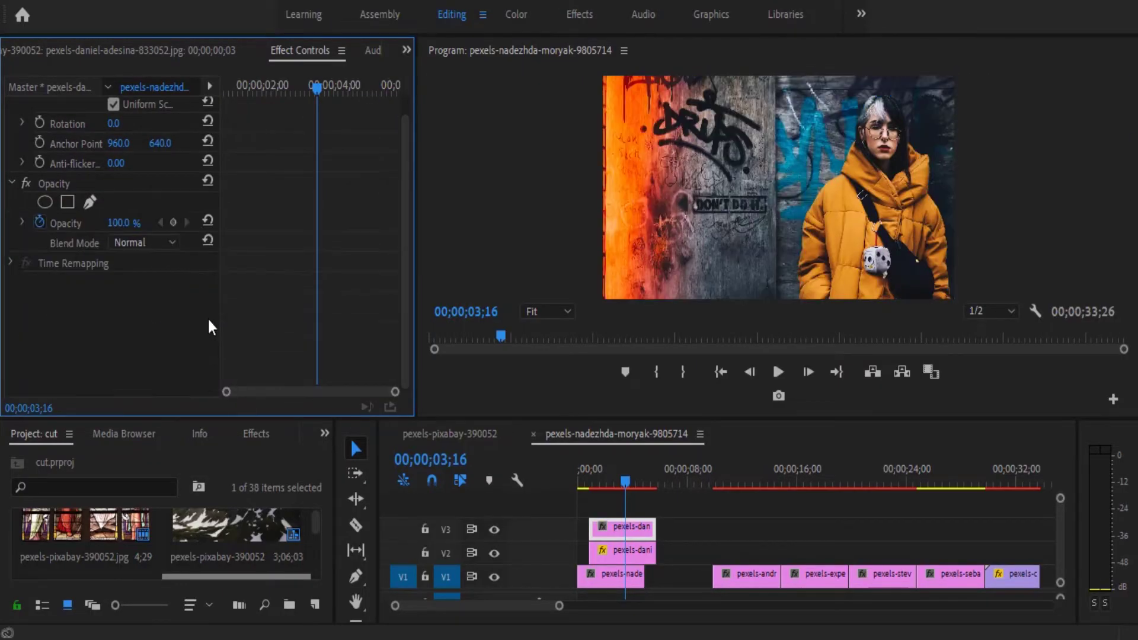
drag(627, 527, 641, 527)
Play the sequence from the start, then enlarge the timeline to show all video tracks.
click(720, 374)
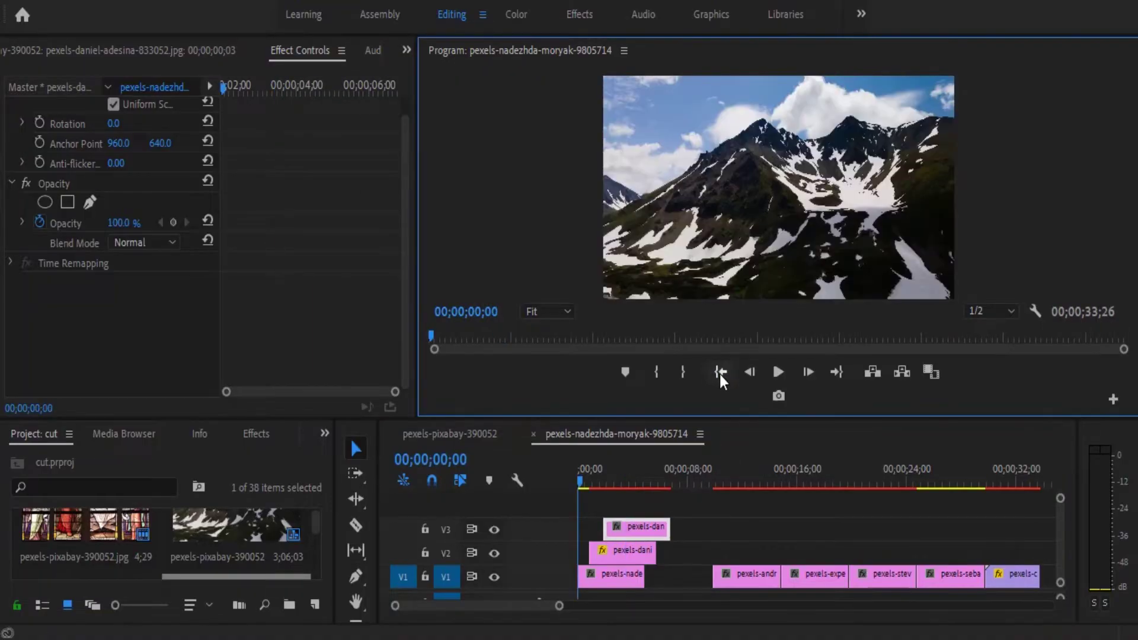
click(781, 371)
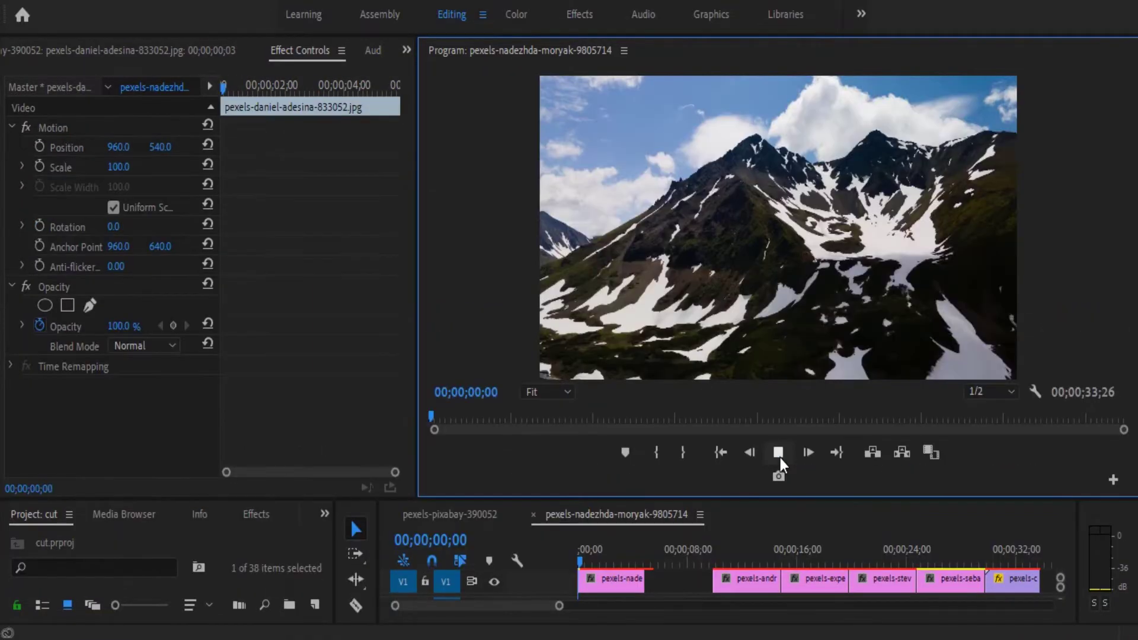
click(780, 458)
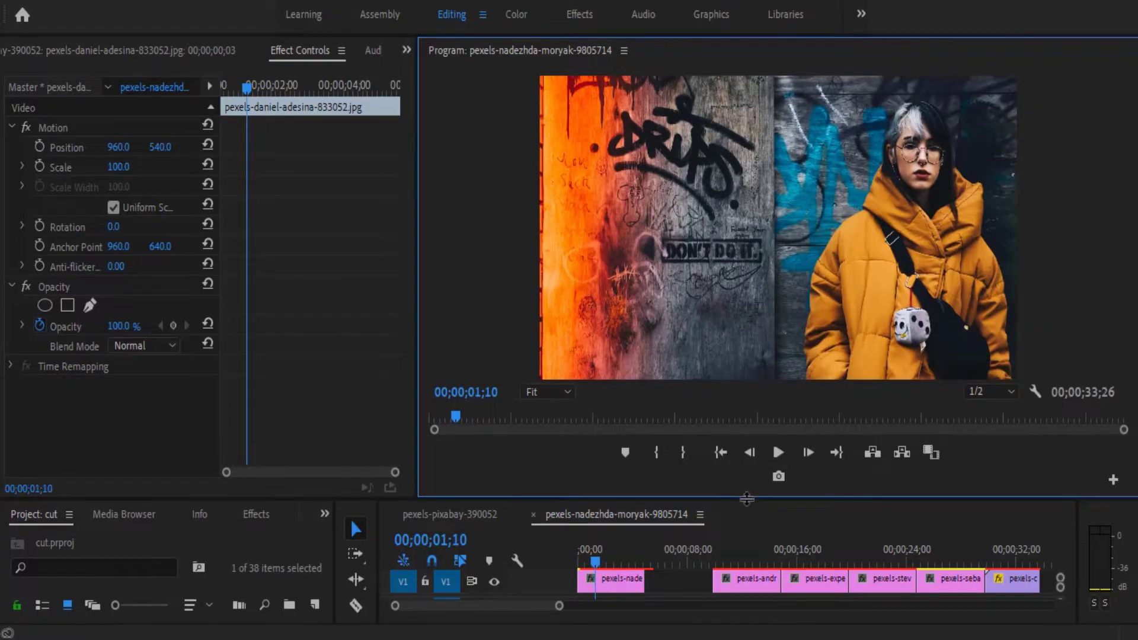
drag(748, 497, 729, 405)
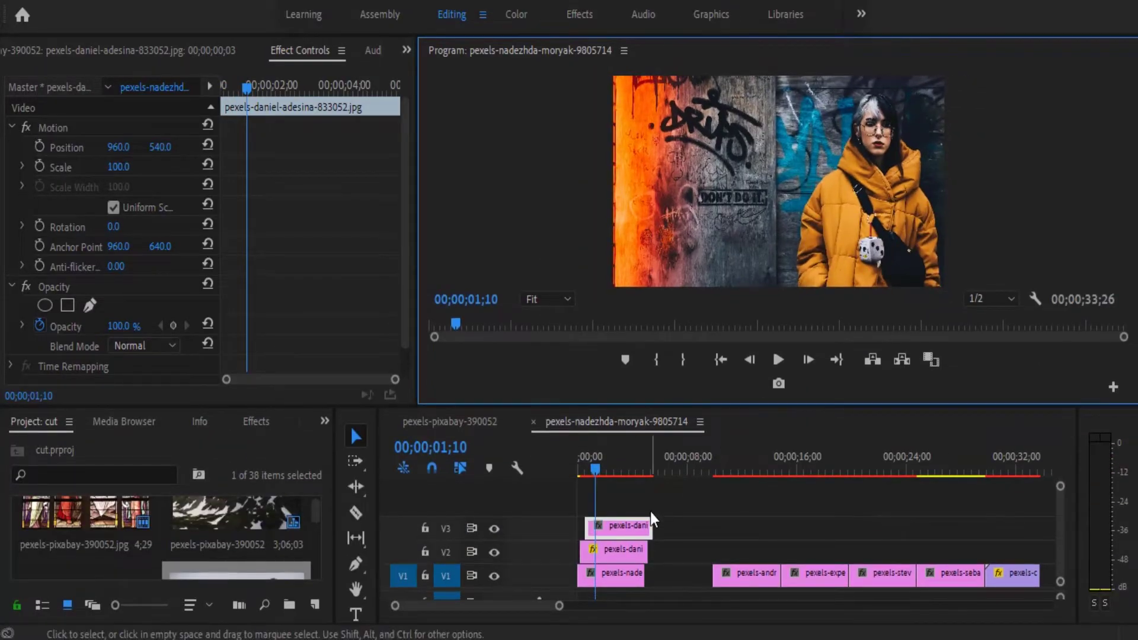
Trim the ends of the V2 clip and the first V1 clip to match.
click(645, 549)
drag(608, 550, 594, 551)
click(637, 578)
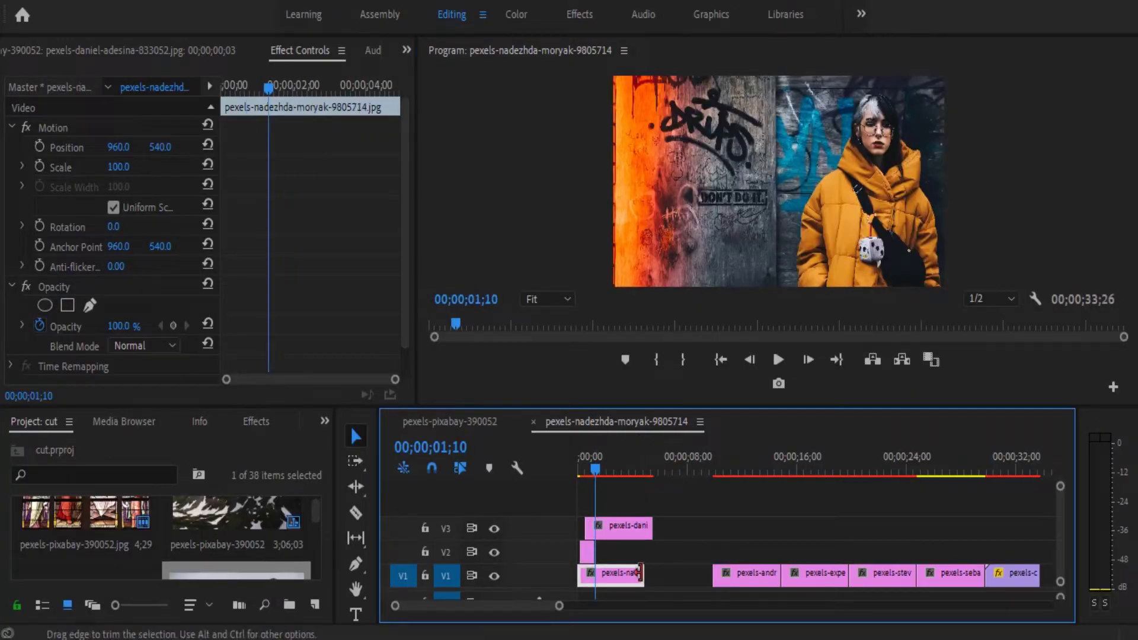
drag(644, 575, 601, 568)
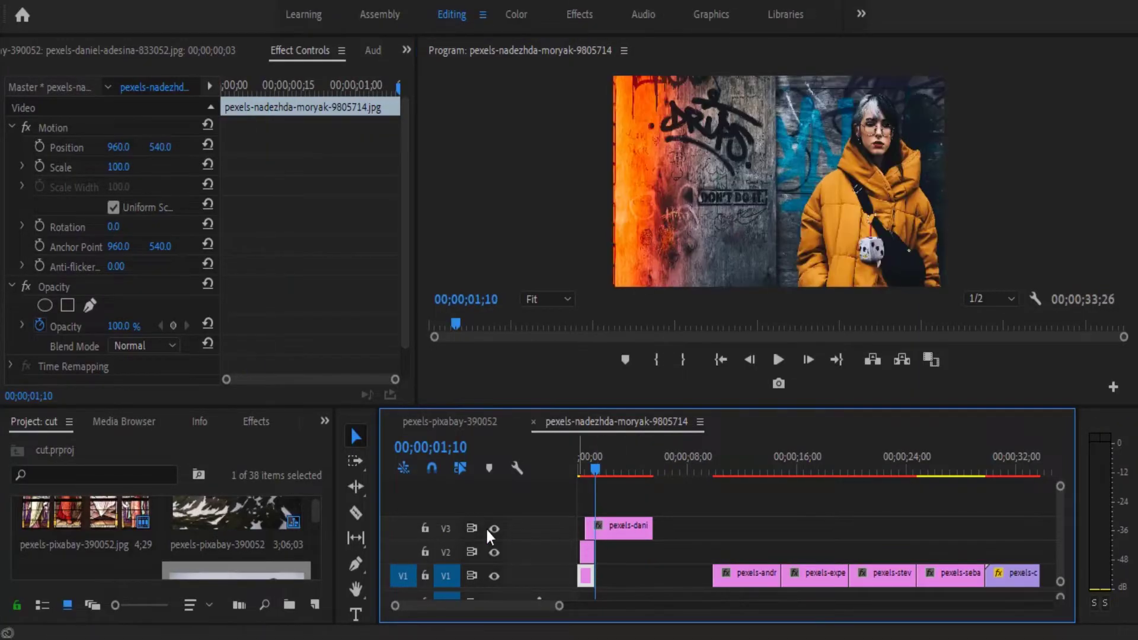
Razor-split the V3 graffiti clip at the playhead and move its later part down onto V1.
click(355, 513)
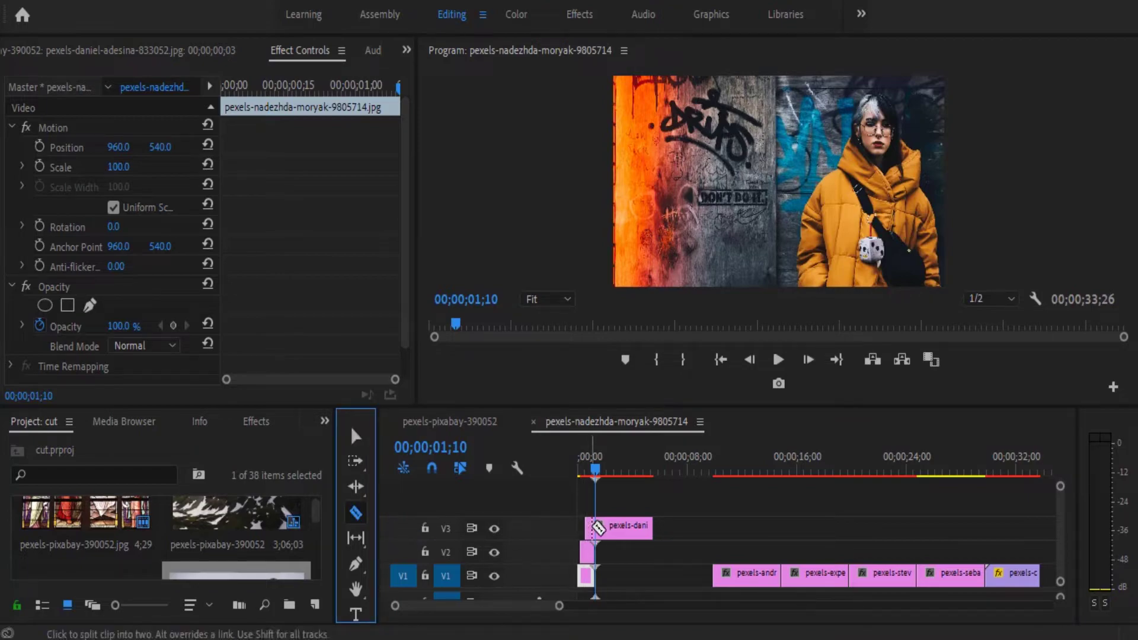
click(601, 526)
click(356, 437)
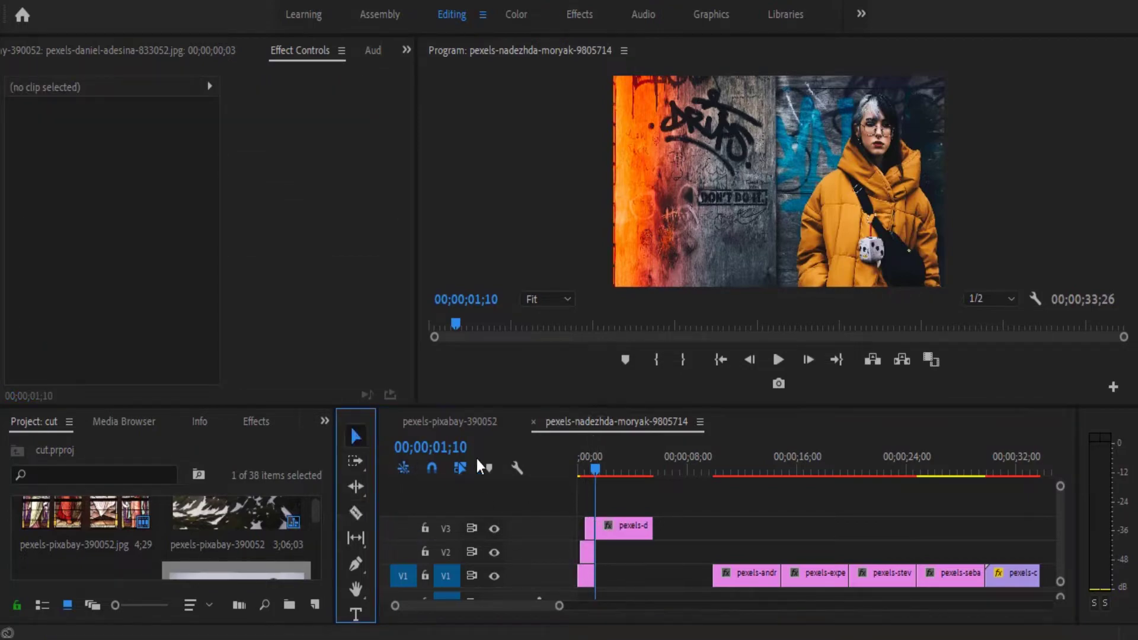
drag(648, 523, 648, 574)
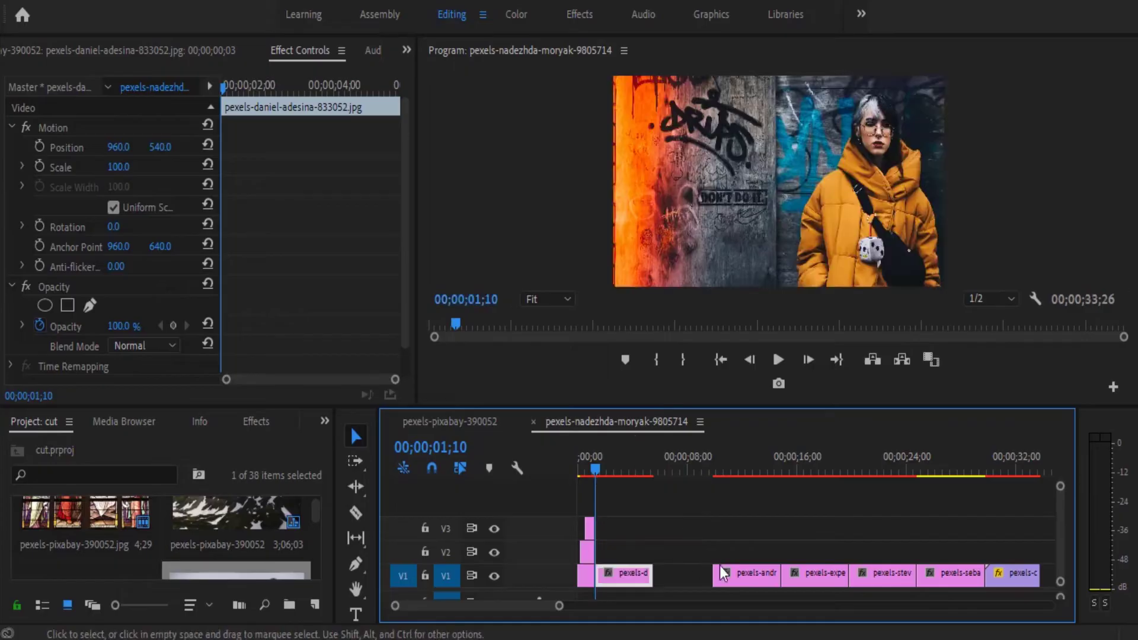
click(756, 584)
Lift the gallery-wall clip onto V2, nudge it slightly later near 01;19, and start an opacity mask.
drag(756, 585, 648, 554)
click(600, 466)
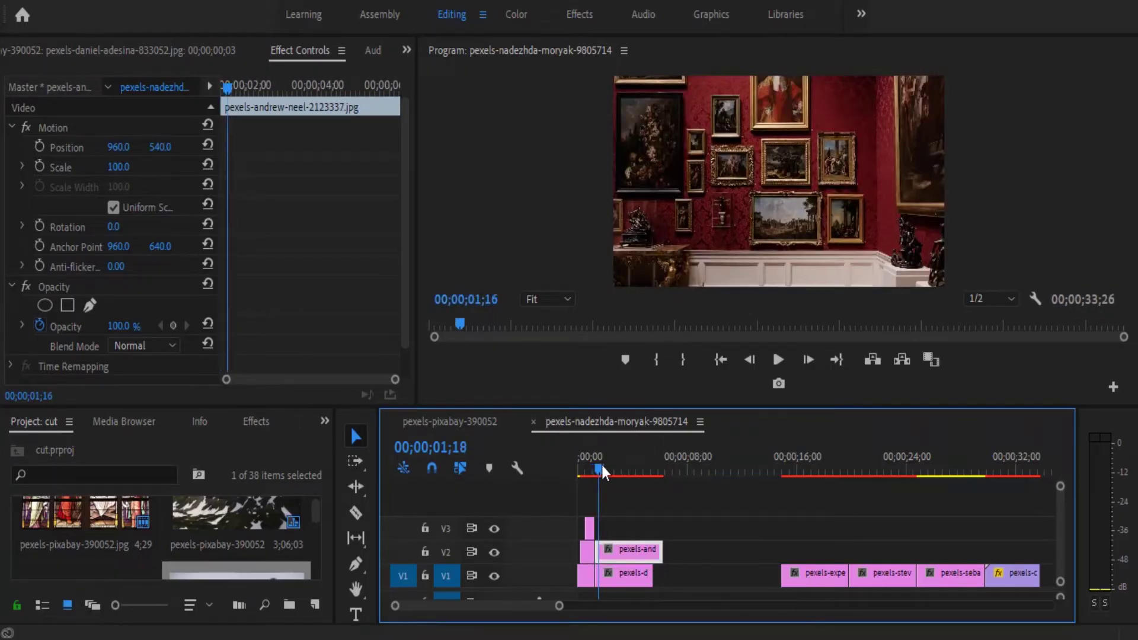
drag(619, 542, 624, 543)
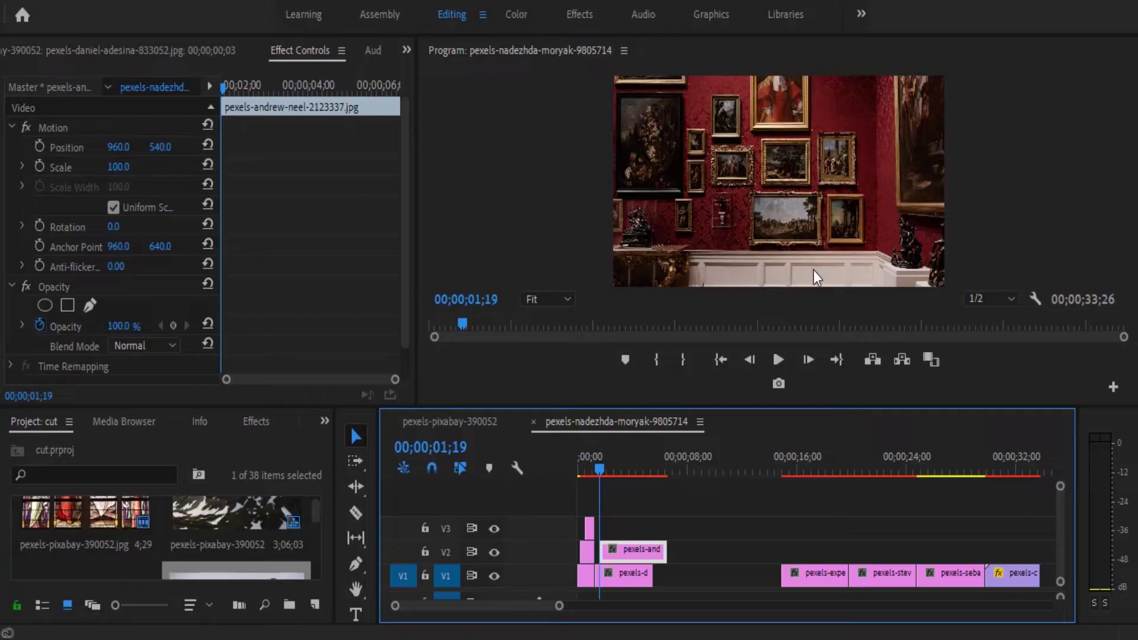
click(91, 307)
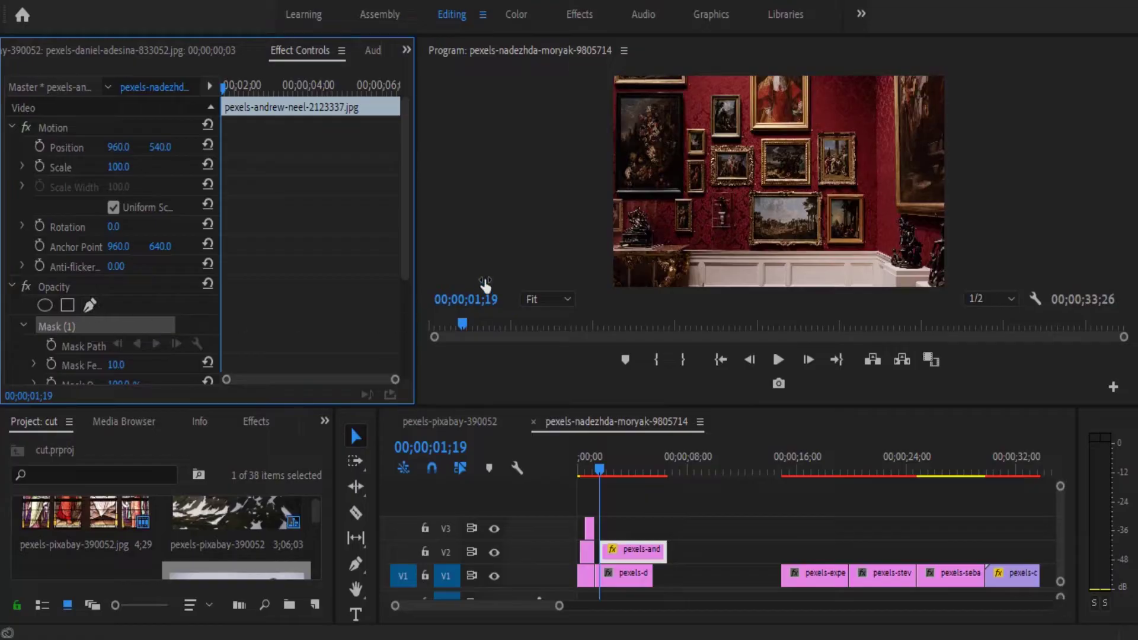
Mask the gallery clip from its left edge along the wainscot top and close the path.
click(611, 245)
click(874, 248)
click(910, 264)
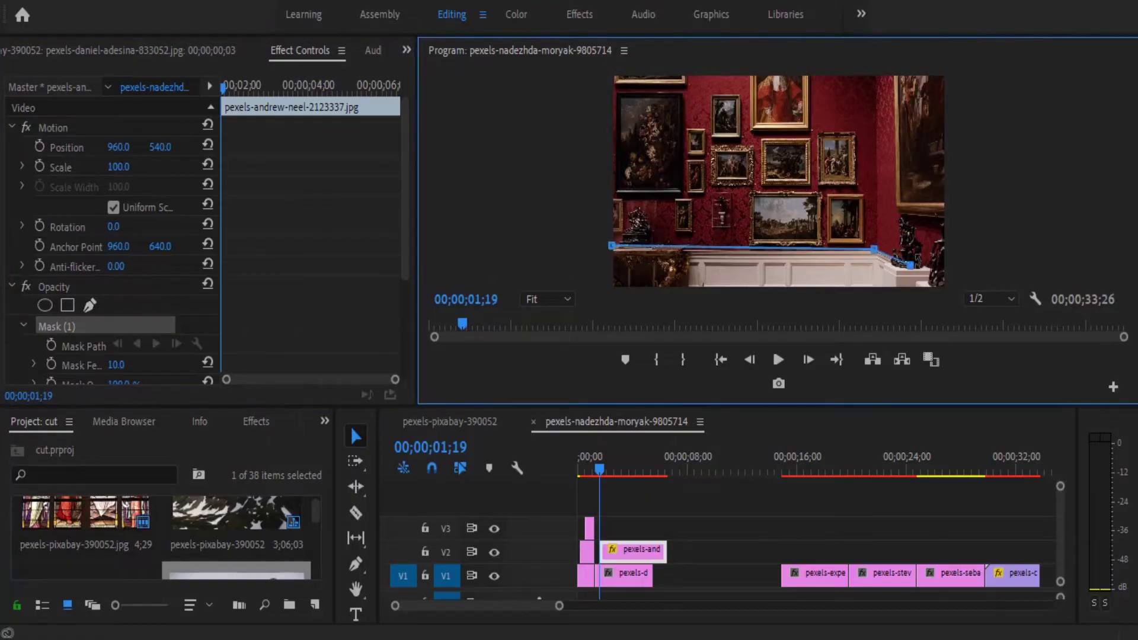
click(949, 268)
click(611, 245)
Copy the masked gallery clip onto V3 and delete the copy's mask.
click(634, 550)
drag(634, 550, 634, 536)
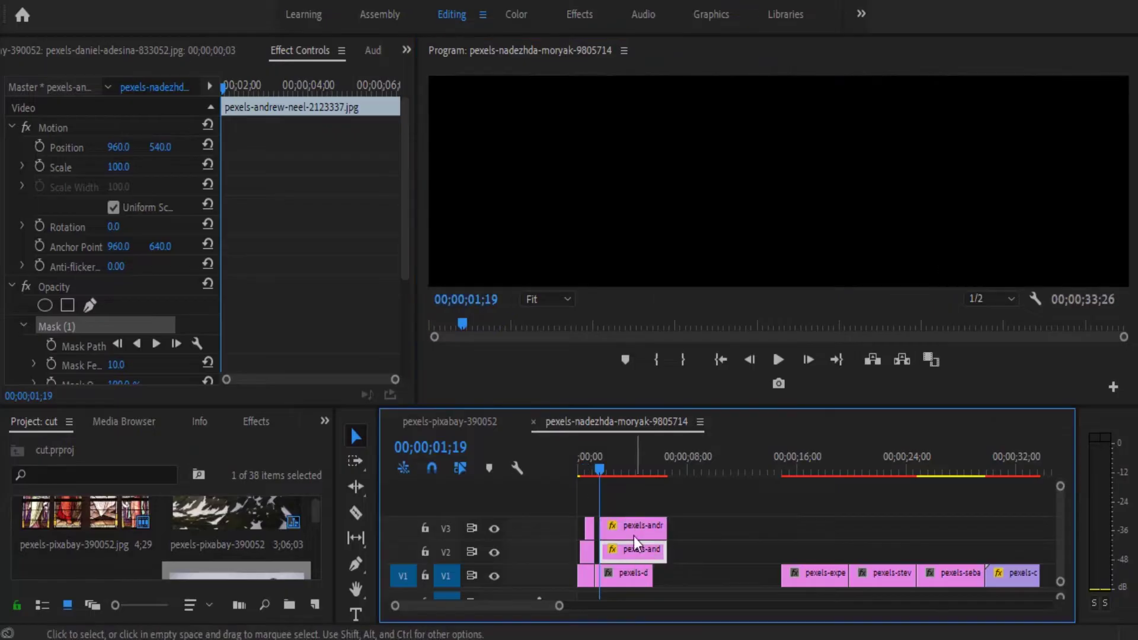
click(599, 469)
click(601, 468)
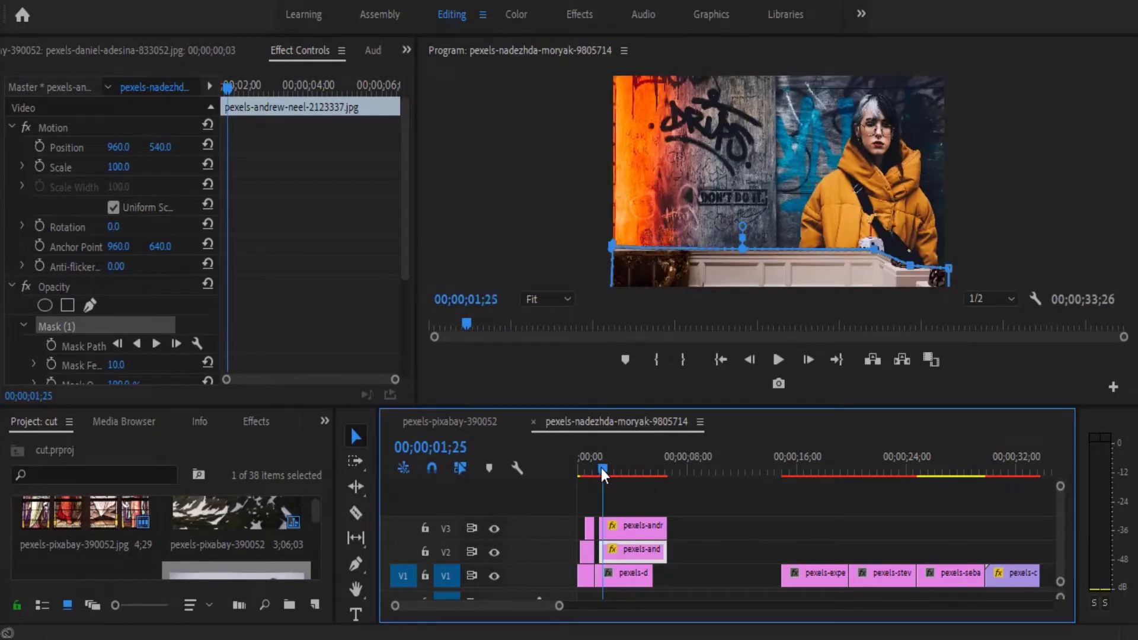
click(626, 525)
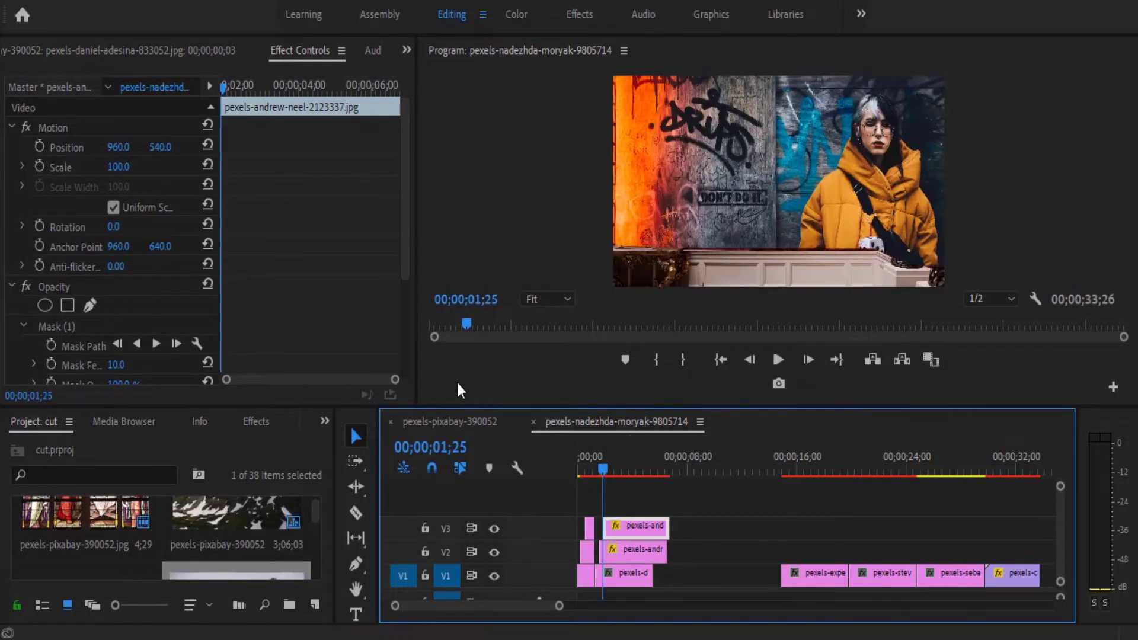
drag(405, 261, 402, 375)
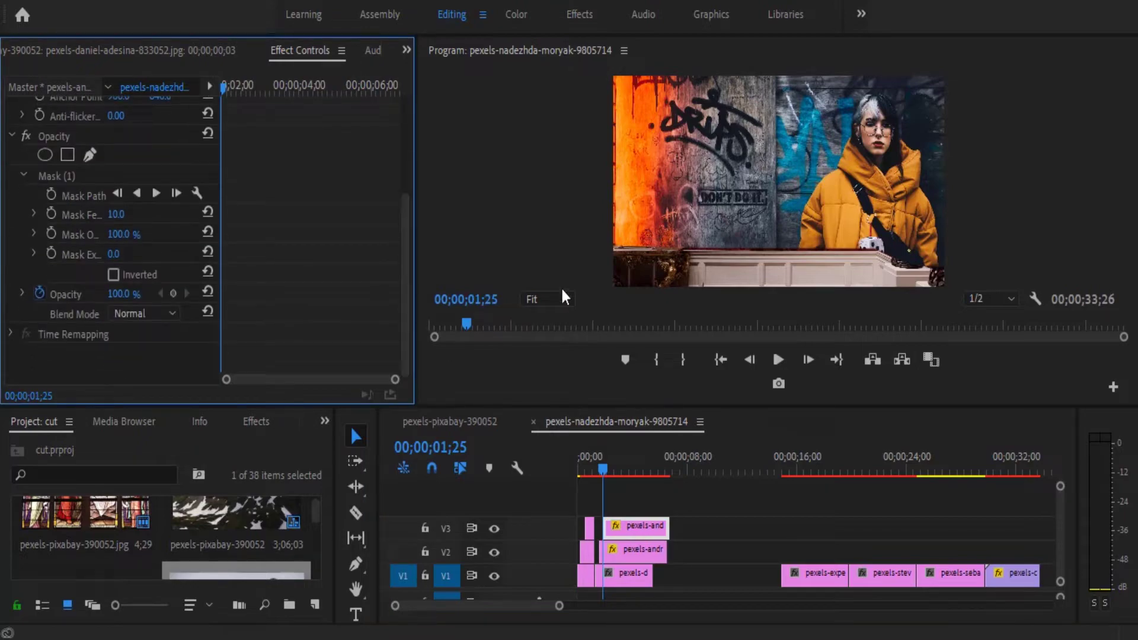
right_click(157, 179)
click(195, 267)
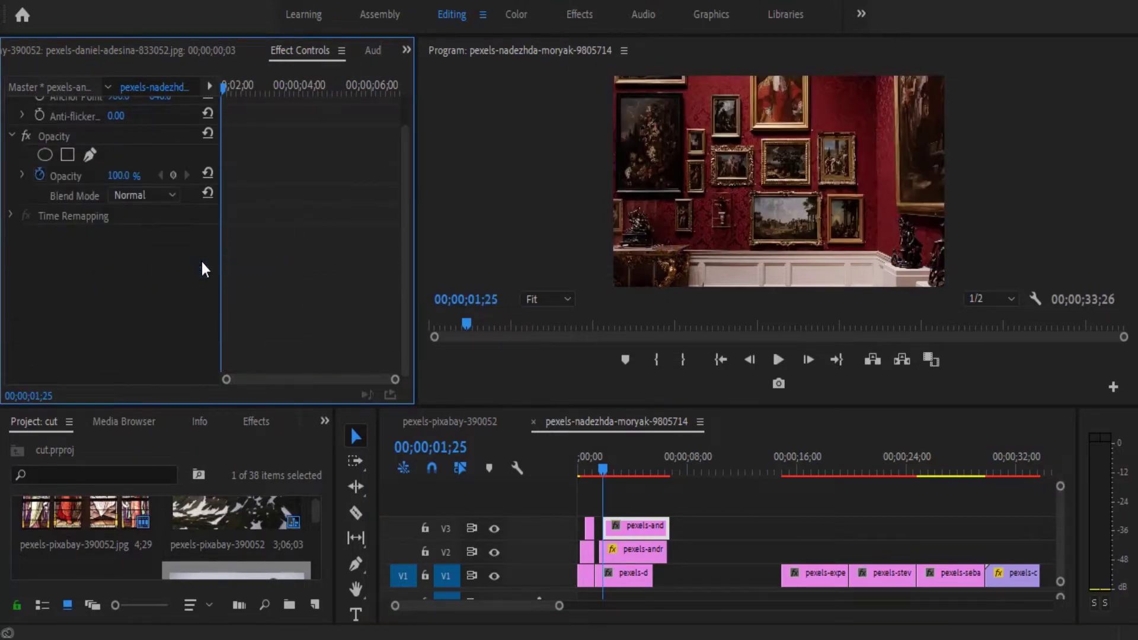
Rewind to 00;00, play and stop the sequence, then zoom the timeline and park at 01;14.
click(602, 473)
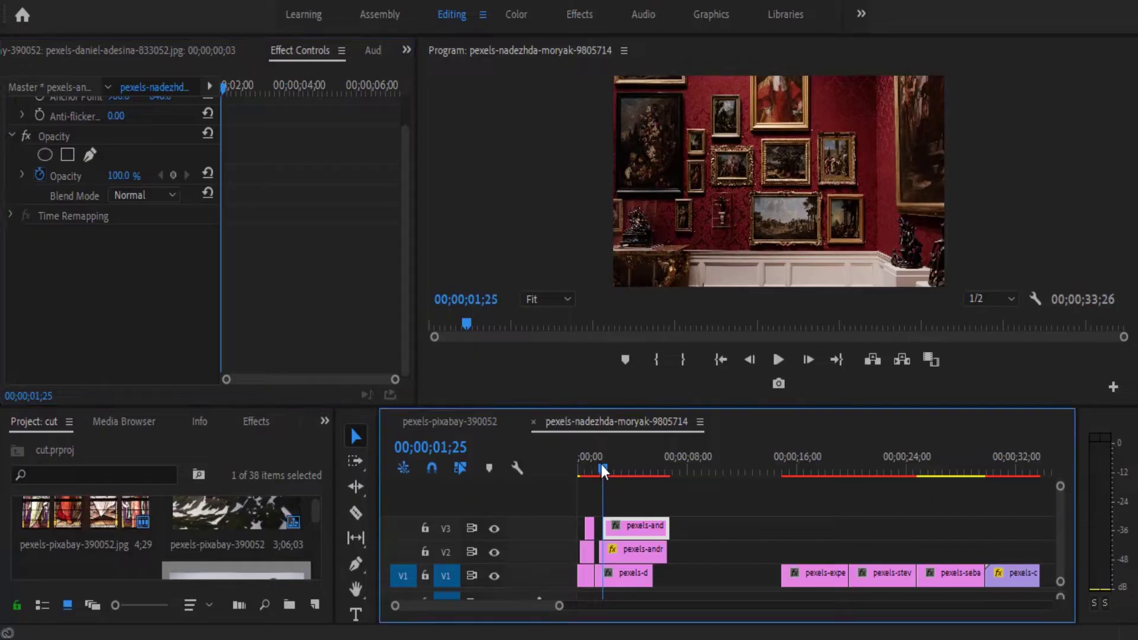
drag(601, 465, 557, 469)
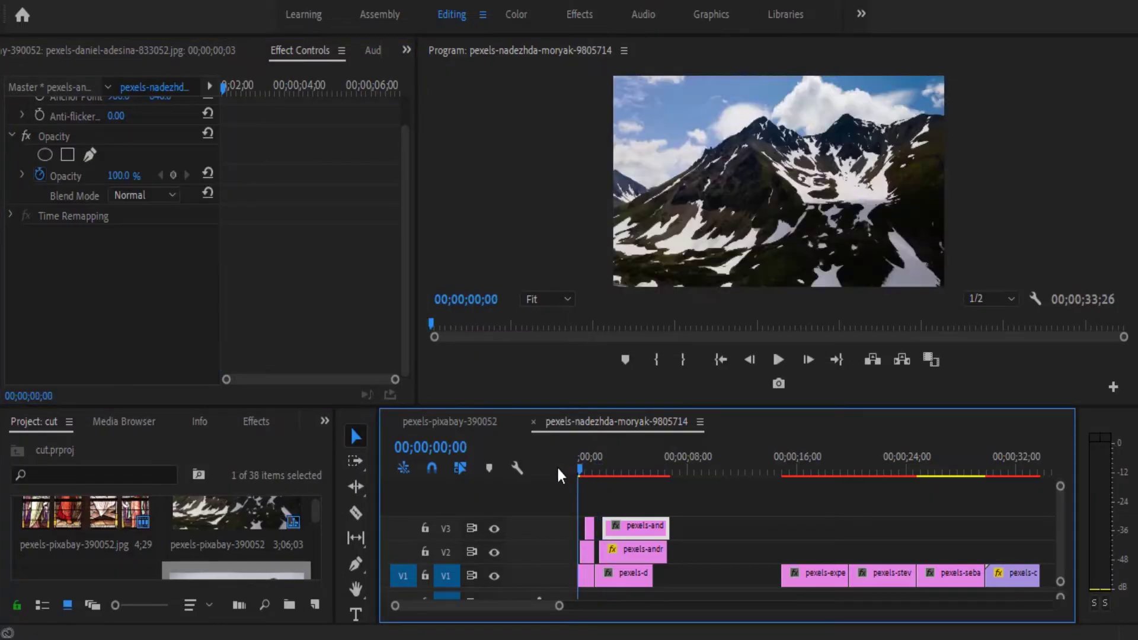
click(783, 362)
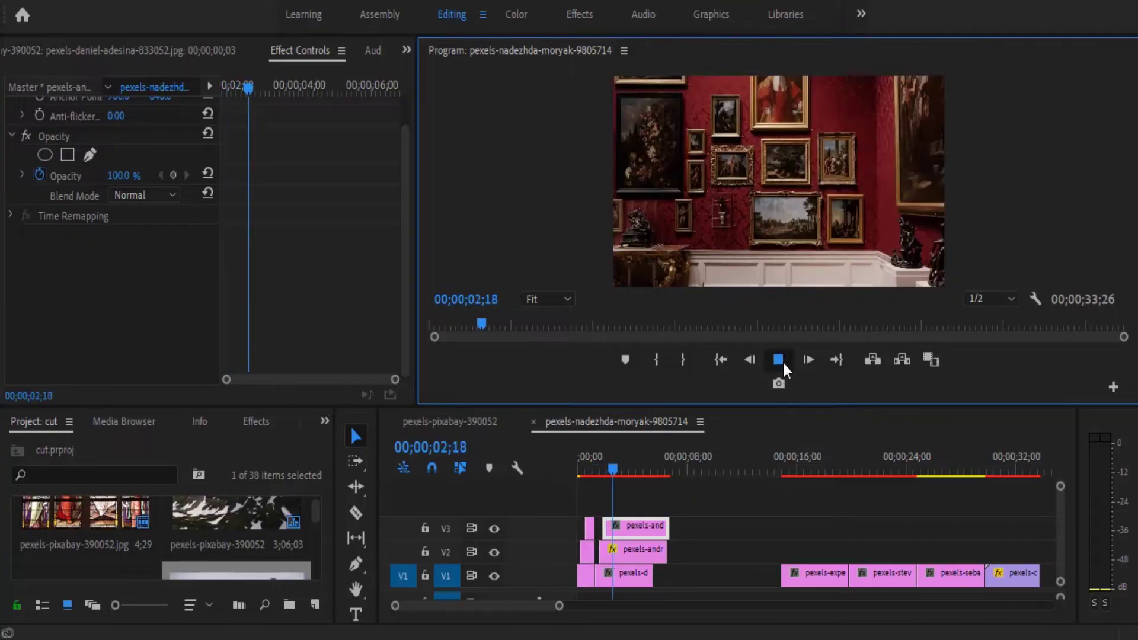
click(782, 360)
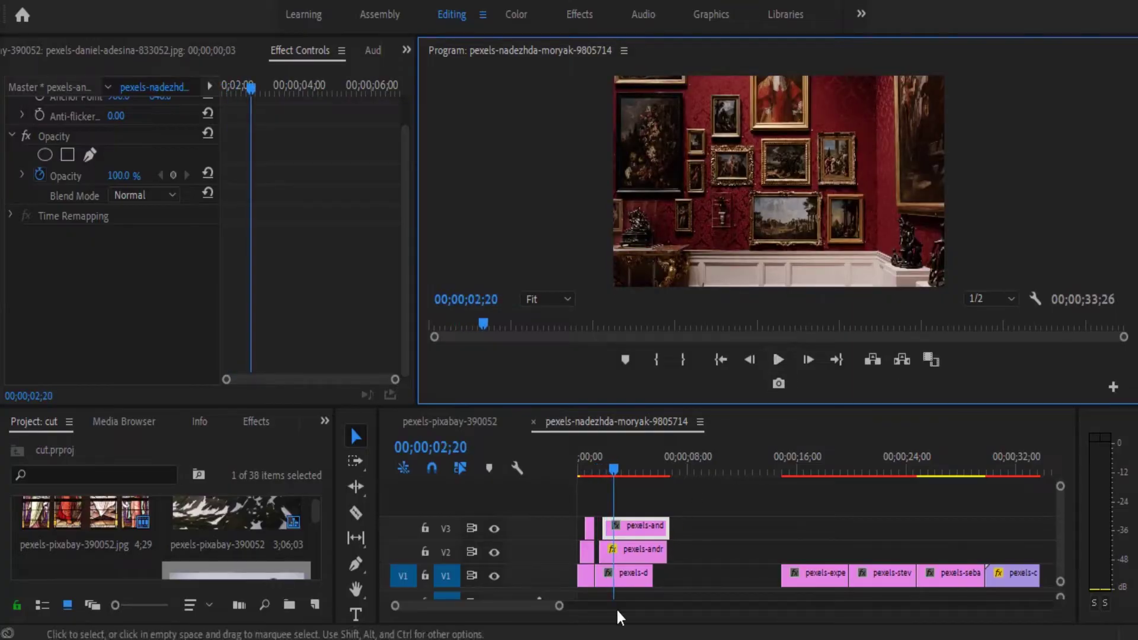
drag(558, 611, 482, 605)
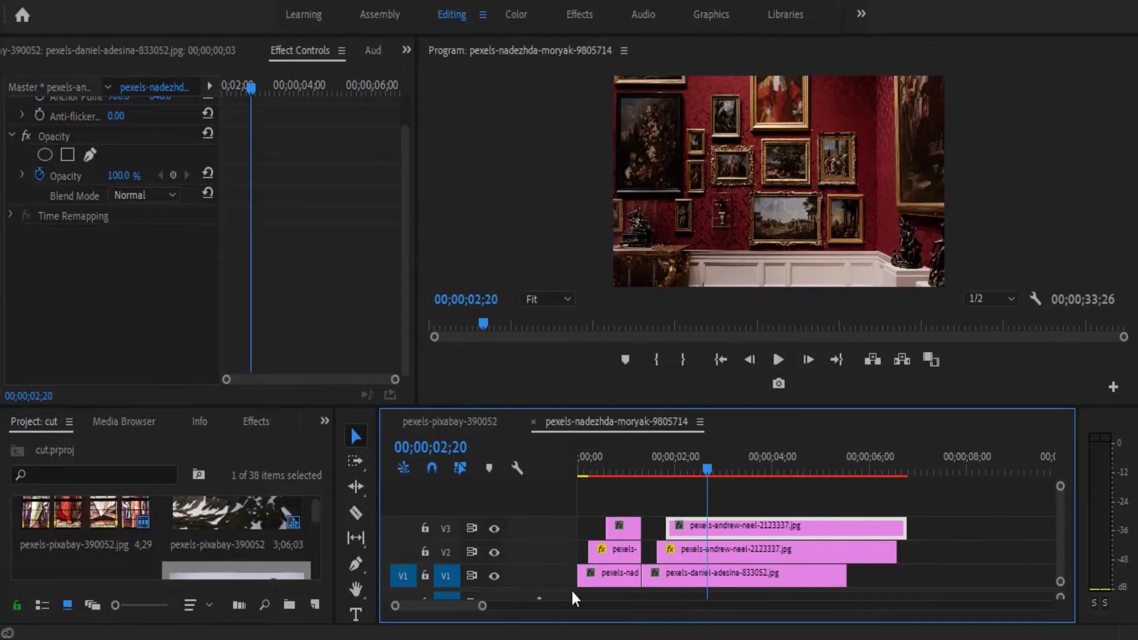
click(649, 464)
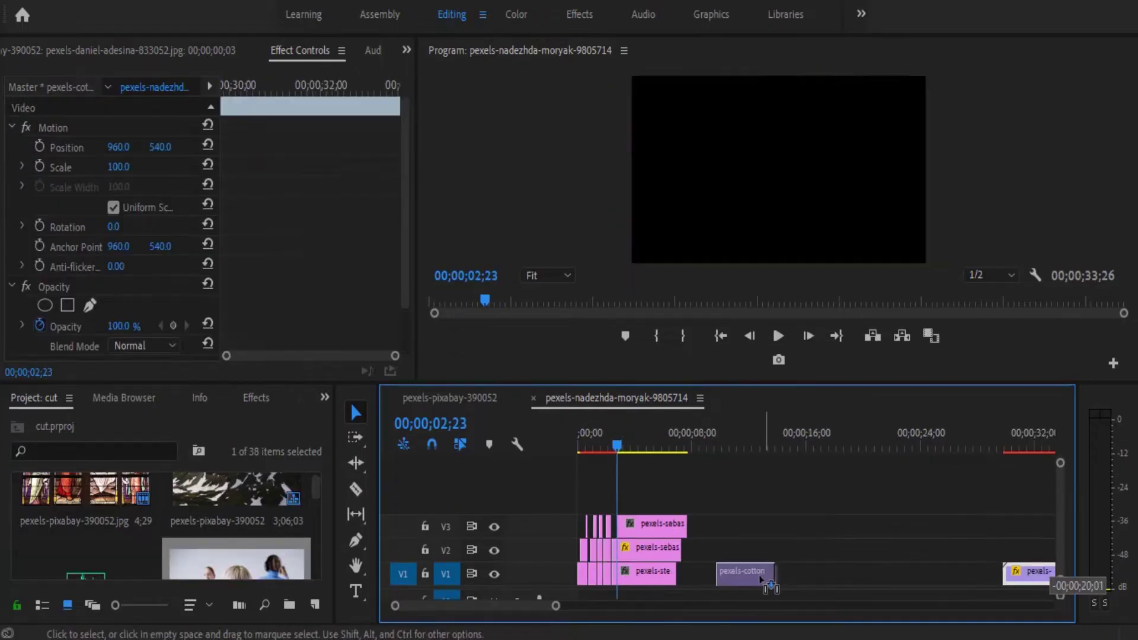
Move the cottonbro video onto V3, clear the sebastian clip, and scrub to about 03;10.
drag(766, 582, 678, 534)
right_click(682, 546)
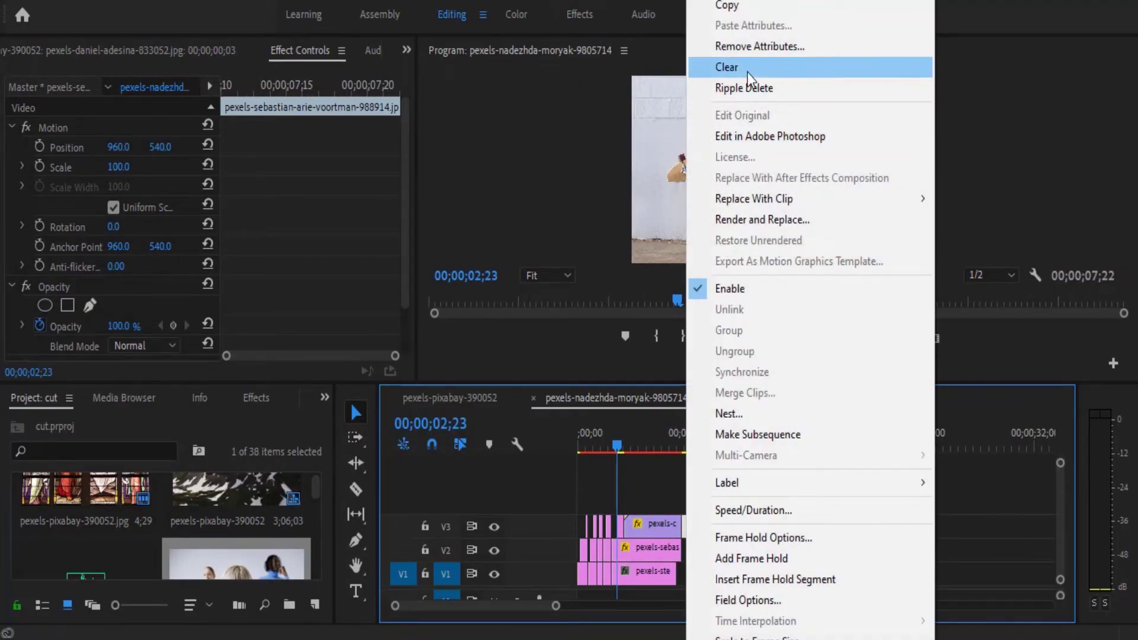
click(748, 69)
click(645, 528)
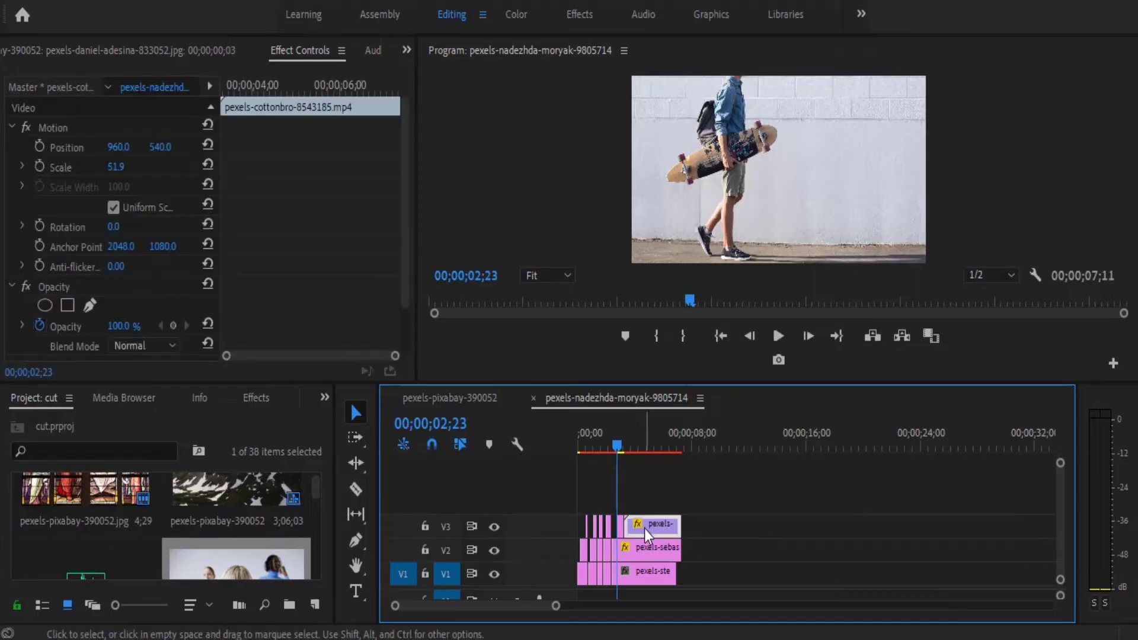
drag(621, 447, 627, 449)
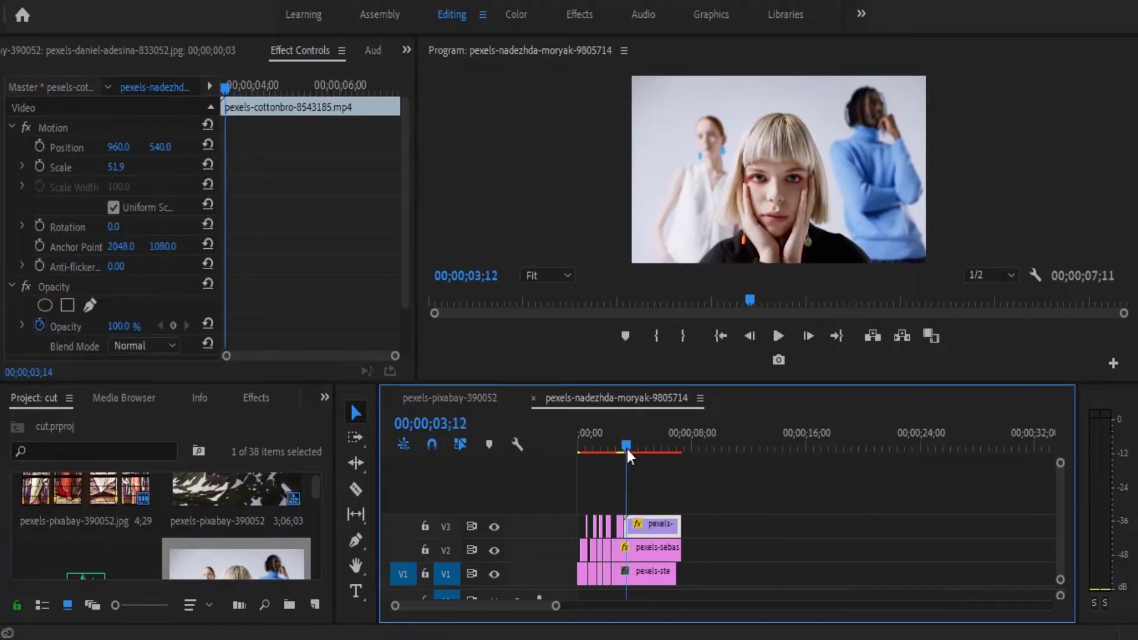
click(777, 363)
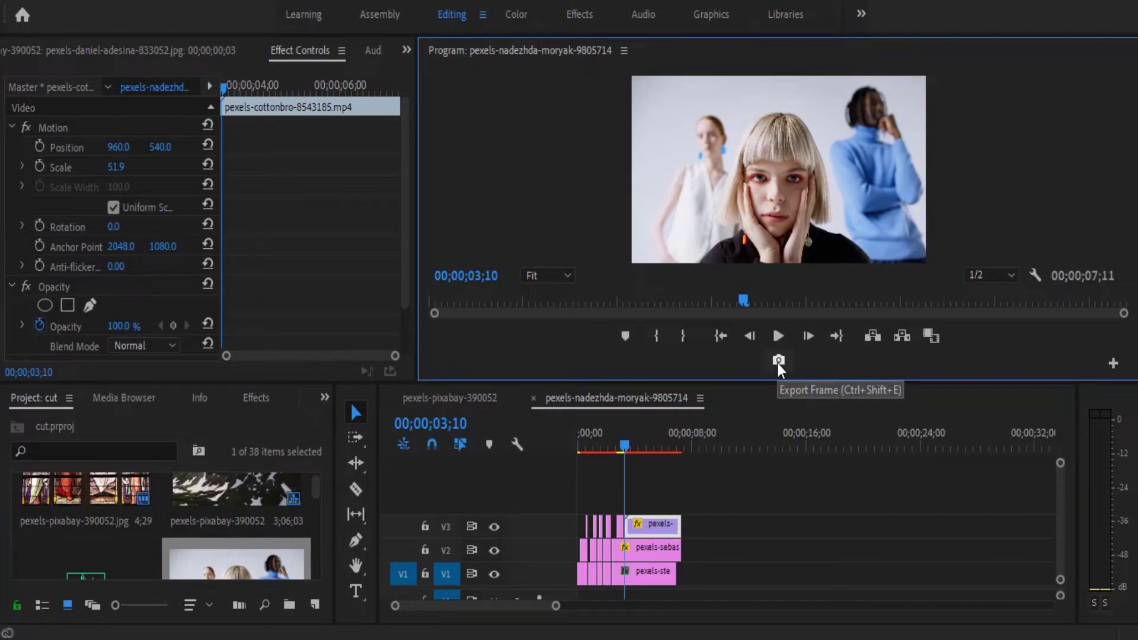
Add an Export Frame monitor button, export the 03;10 still into the project, and cancel the repeat export.
click(1111, 362)
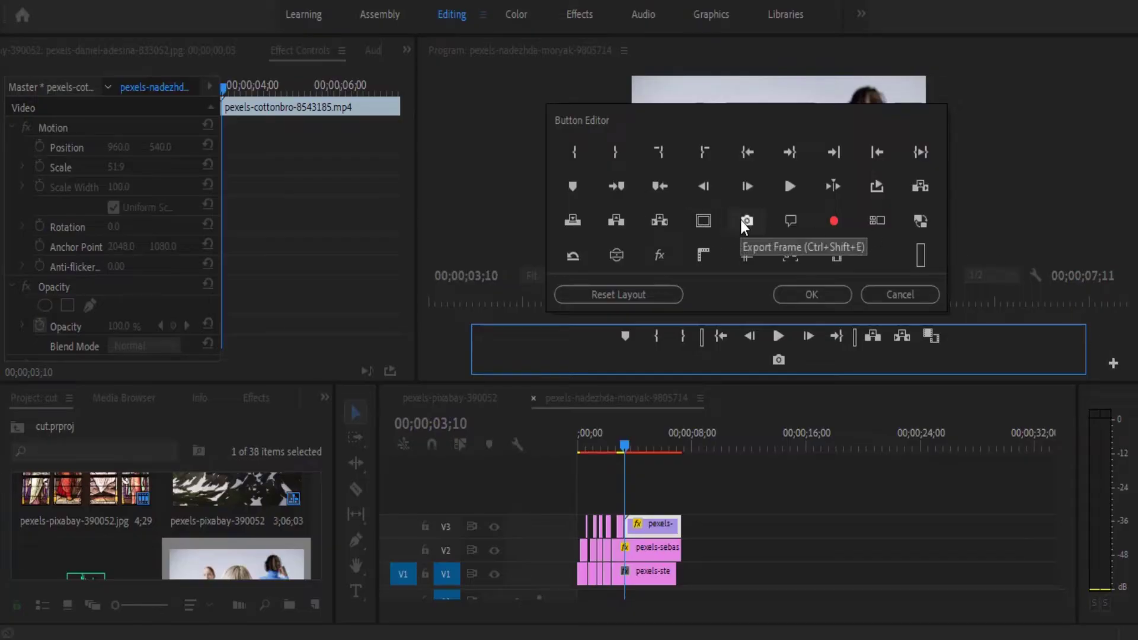
click(804, 290)
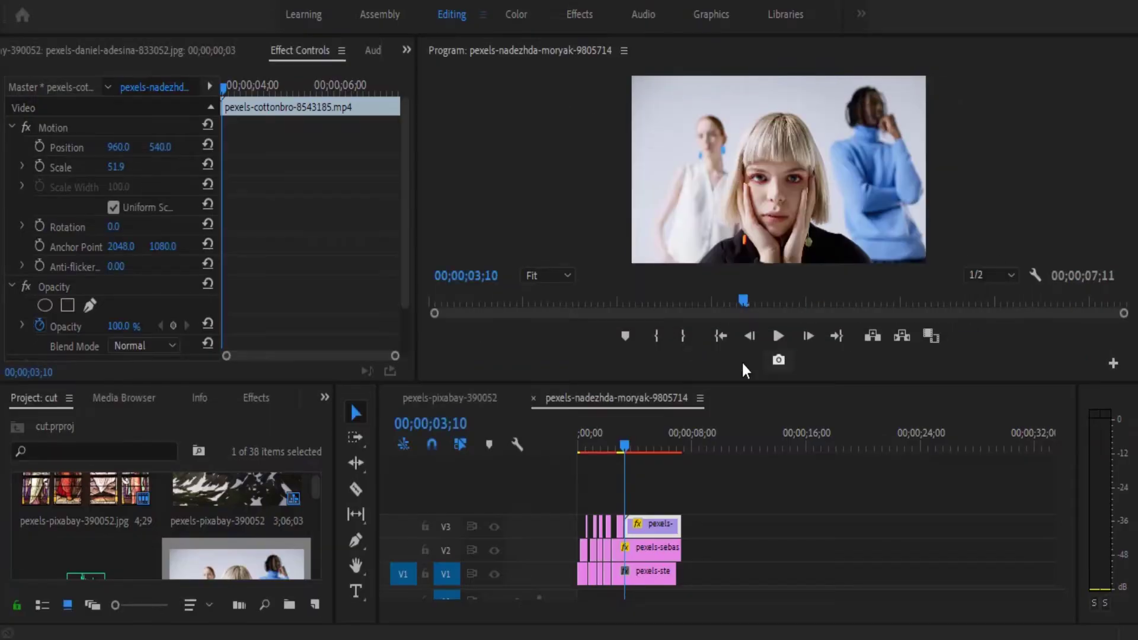
click(779, 360)
click(630, 379)
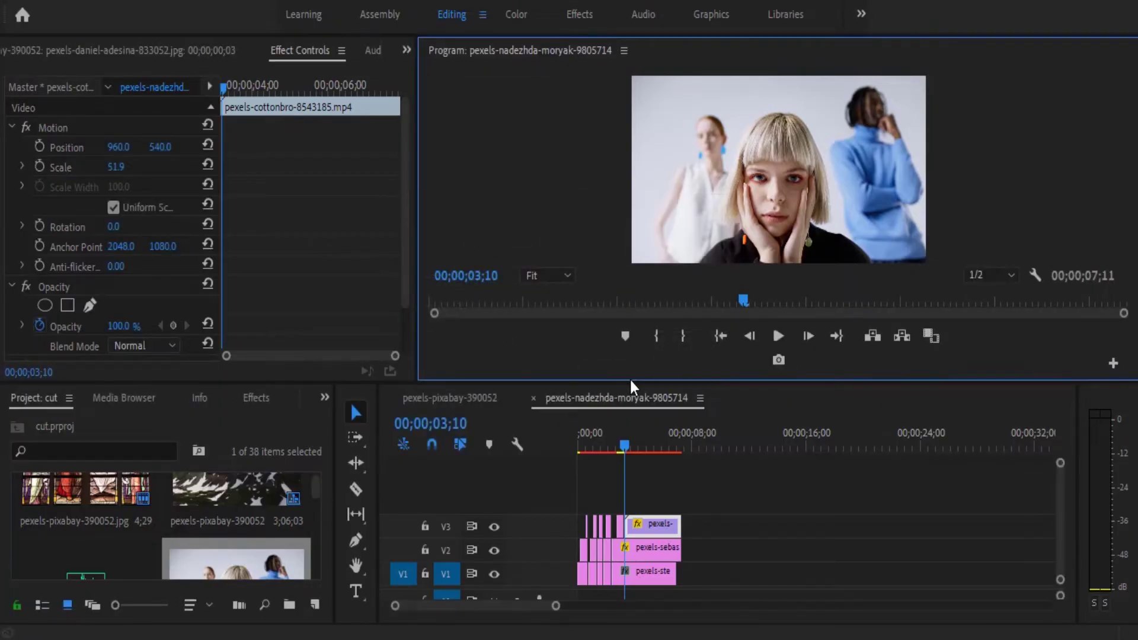
click(778, 359)
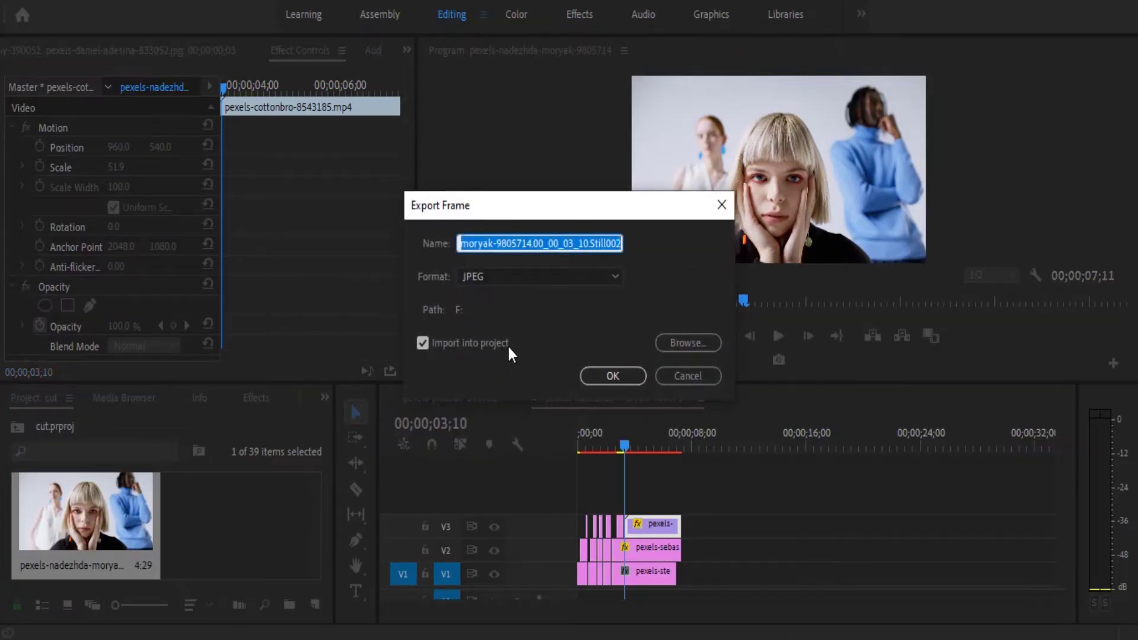
click(677, 375)
Place the exported still on V3 above the clips and move the playhead to 00;00;04;23.
drag(90, 516, 651, 525)
drag(555, 605, 482, 605)
drag(735, 444, 806, 452)
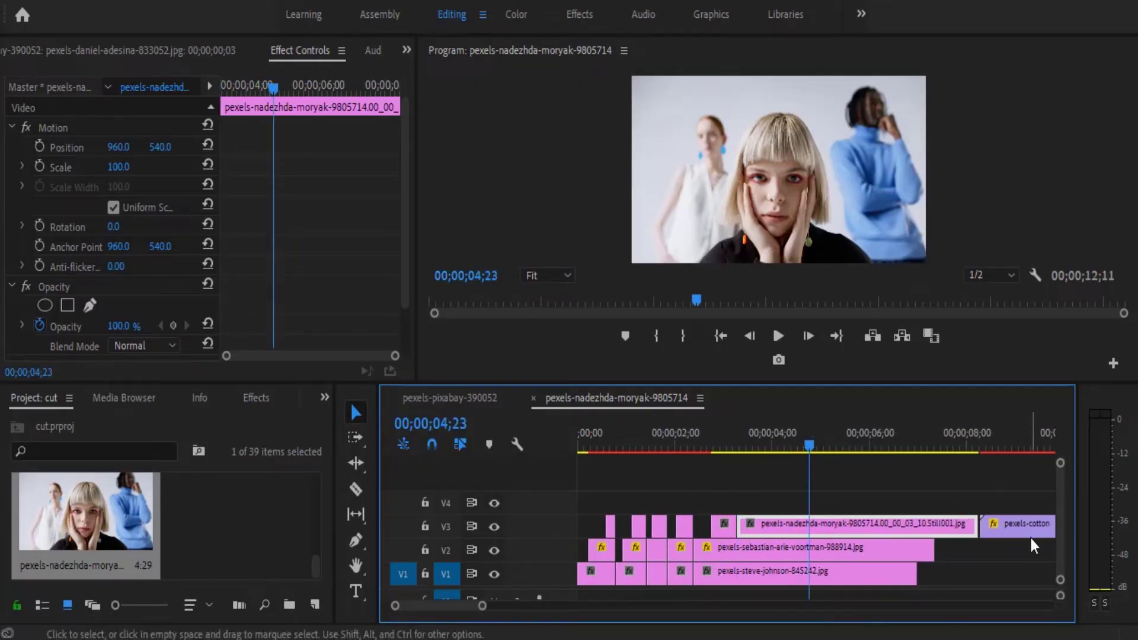
Snap the cottonbro clip onto V3 directly after the still, then select the still.
drag(1030, 538, 837, 527)
click(751, 450)
click(777, 525)
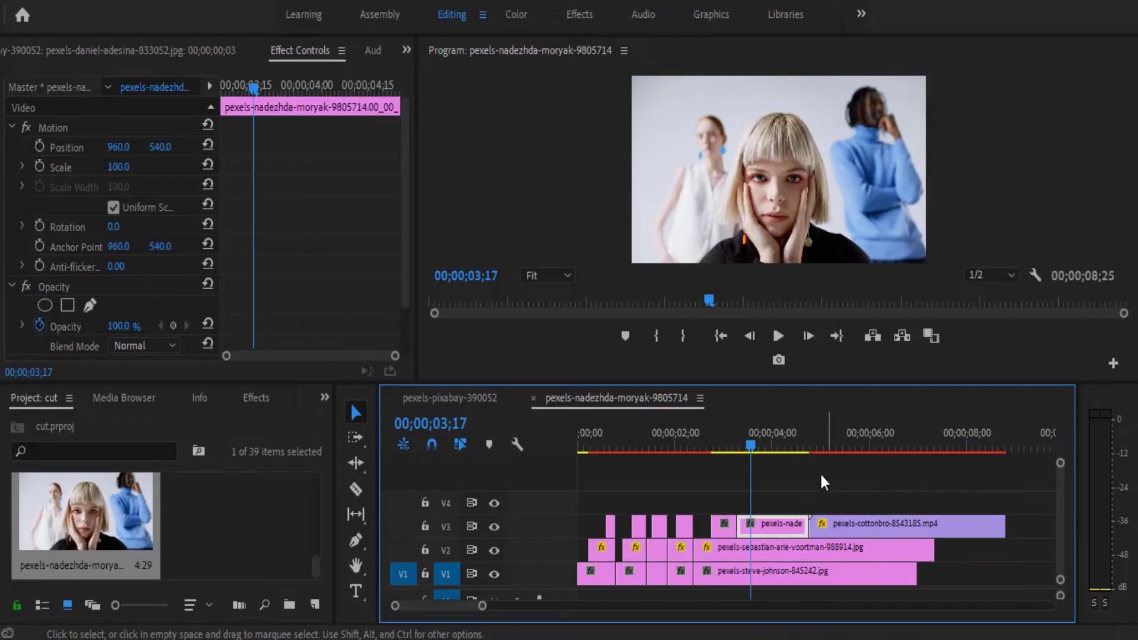
click(92, 305)
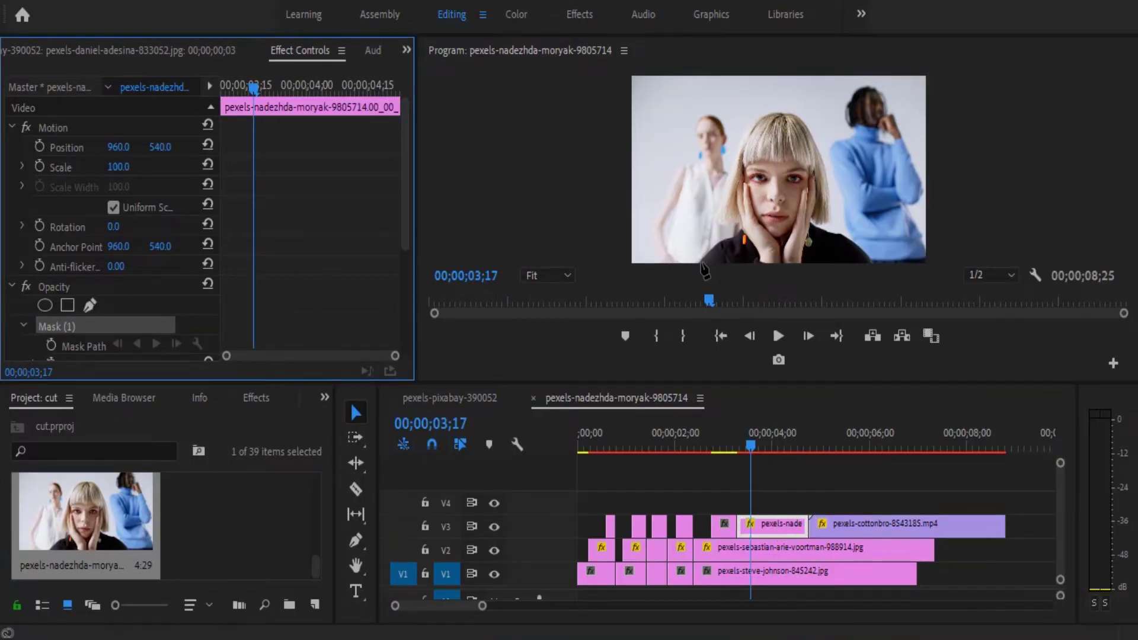
Trace the opacity mask around the top of the woman's head and hair.
scroll(703, 269, up, 2)
scroll(525, 181, up, 2)
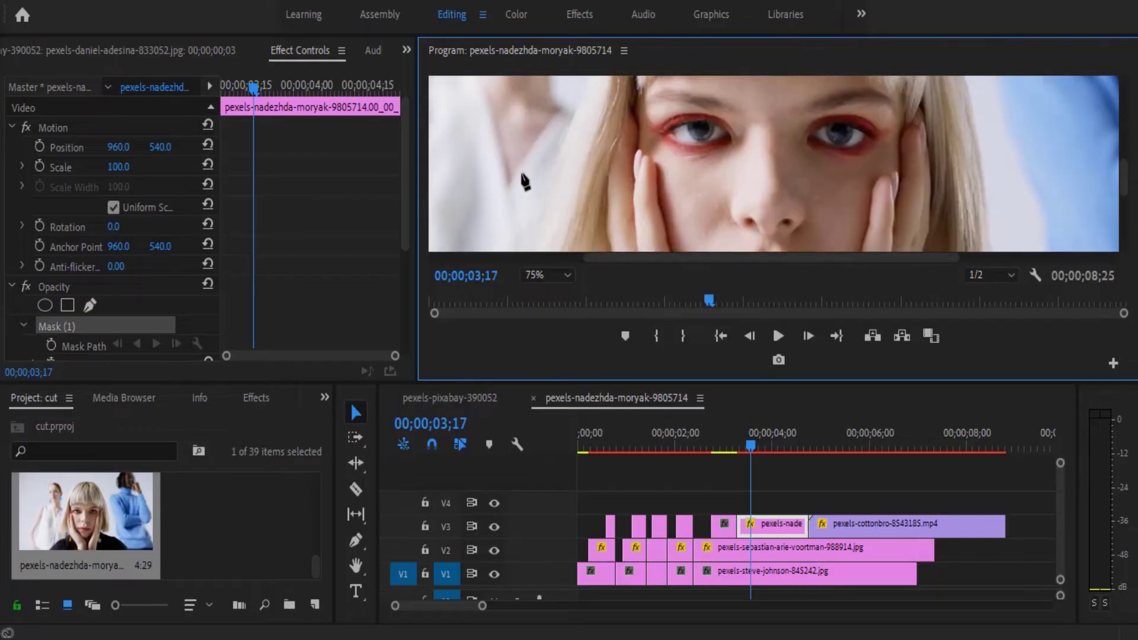
click(562, 158)
click(593, 83)
scroll(593, 86, up, 3)
click(634, 170)
click(696, 109)
click(762, 84)
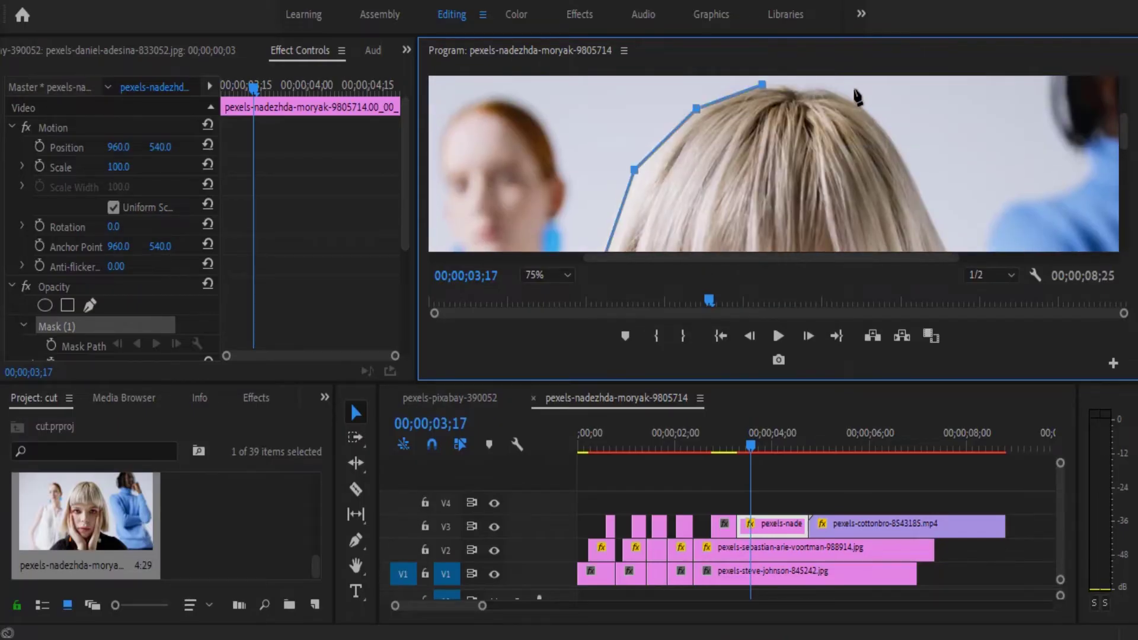
click(856, 95)
Continue the mask outline past her cheek, along her jaw and down her shoulder.
scroll(916, 178, down, 3)
scroll(972, 172, down, 2)
click(983, 157)
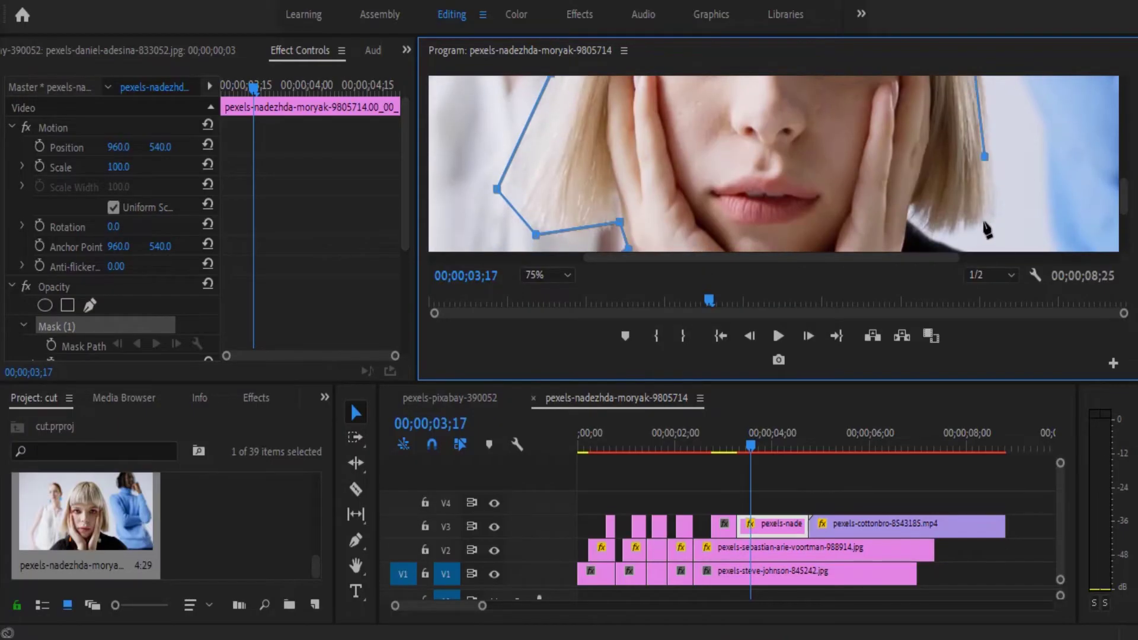
click(984, 222)
click(925, 232)
scroll(926, 237, down, 2)
click(911, 123)
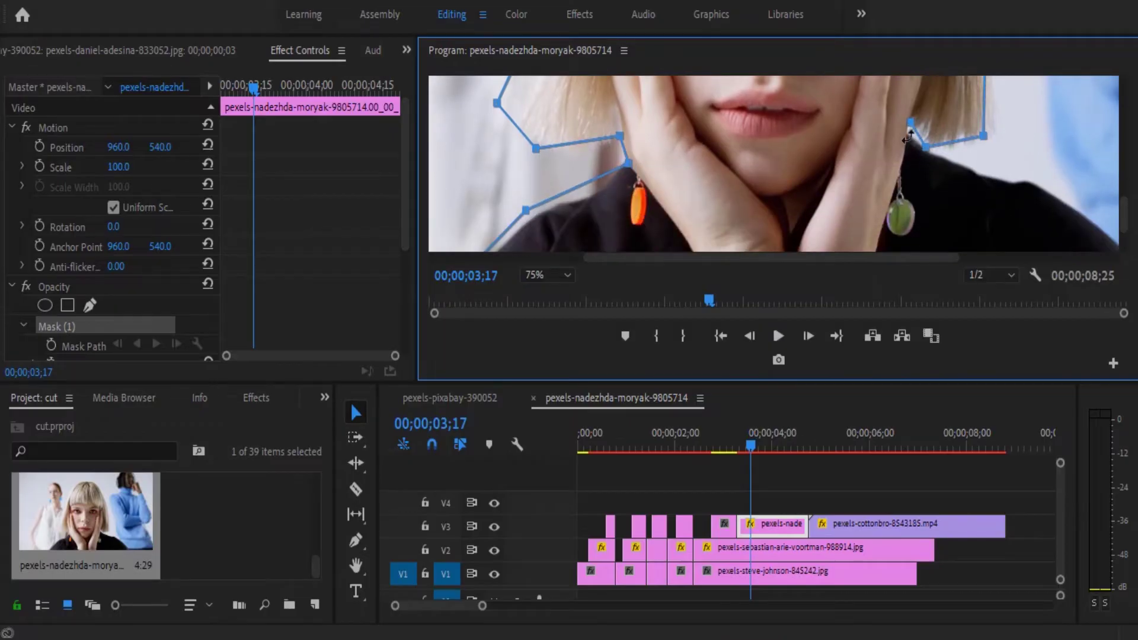
click(905, 140)
click(924, 147)
click(982, 175)
click(1023, 178)
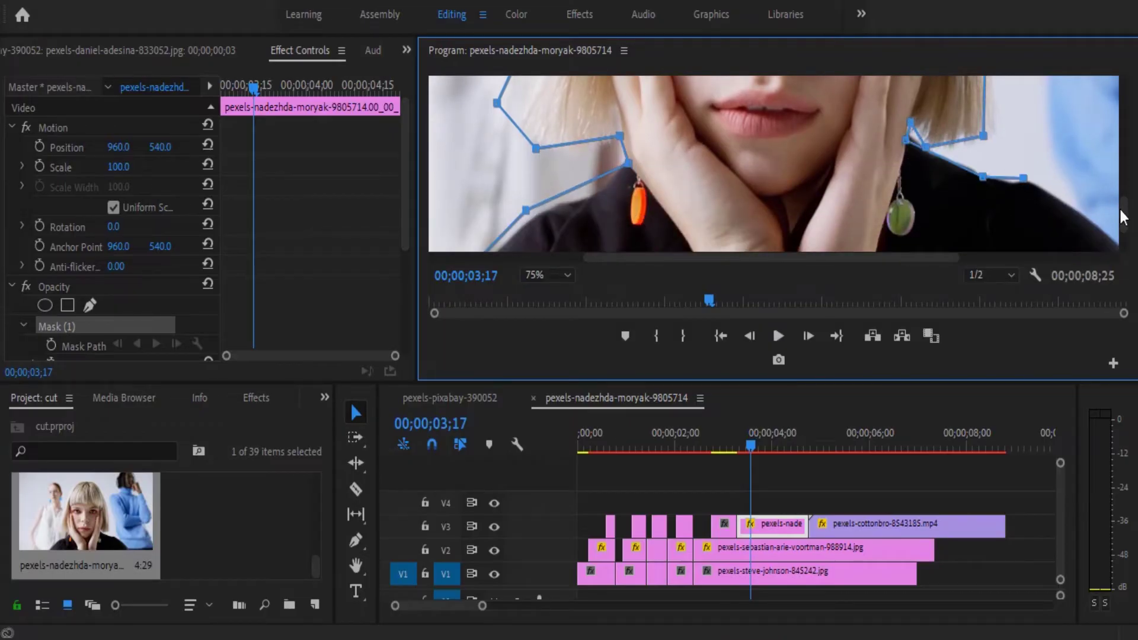
scroll(1123, 218, down, 2)
drag(881, 259, 962, 259)
click(967, 193)
click(1008, 237)
scroll(1123, 225, down, 2)
Finish the shoulder mask point, enlarge the timeline to reveal V3, and scrub through the cutout.
click(1015, 218)
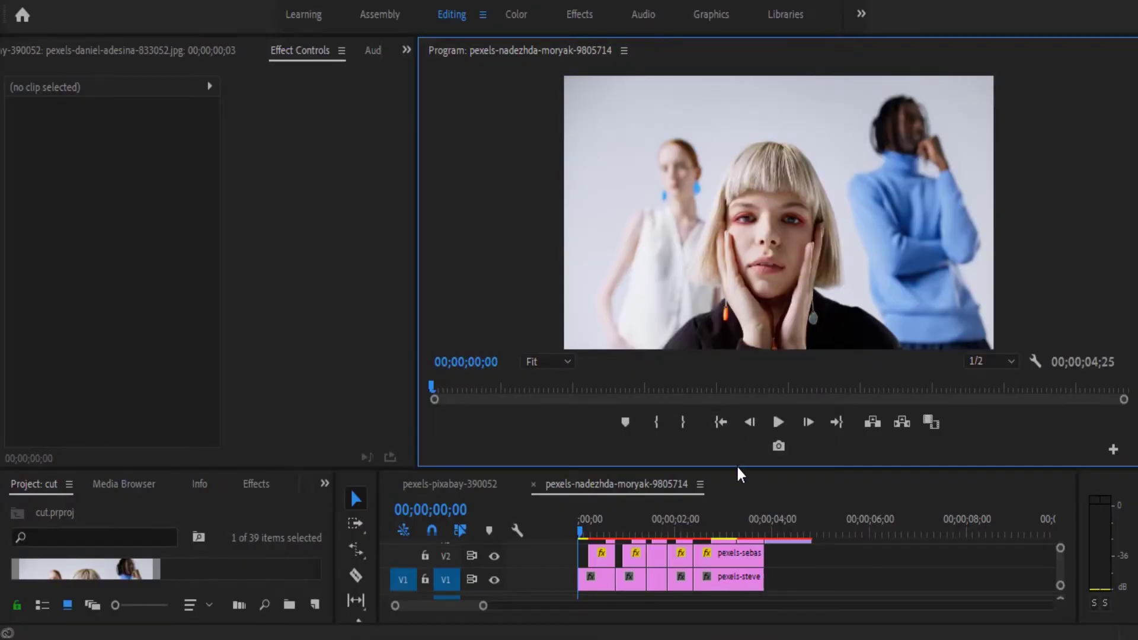
drag(741, 468, 747, 442)
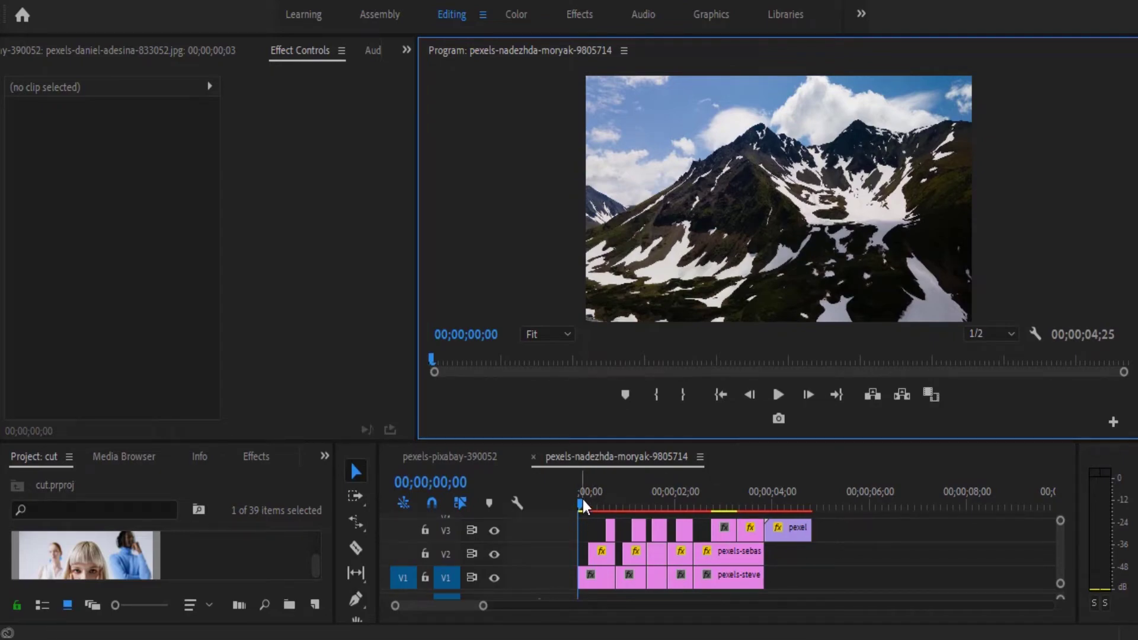
drag(582, 500, 595, 501)
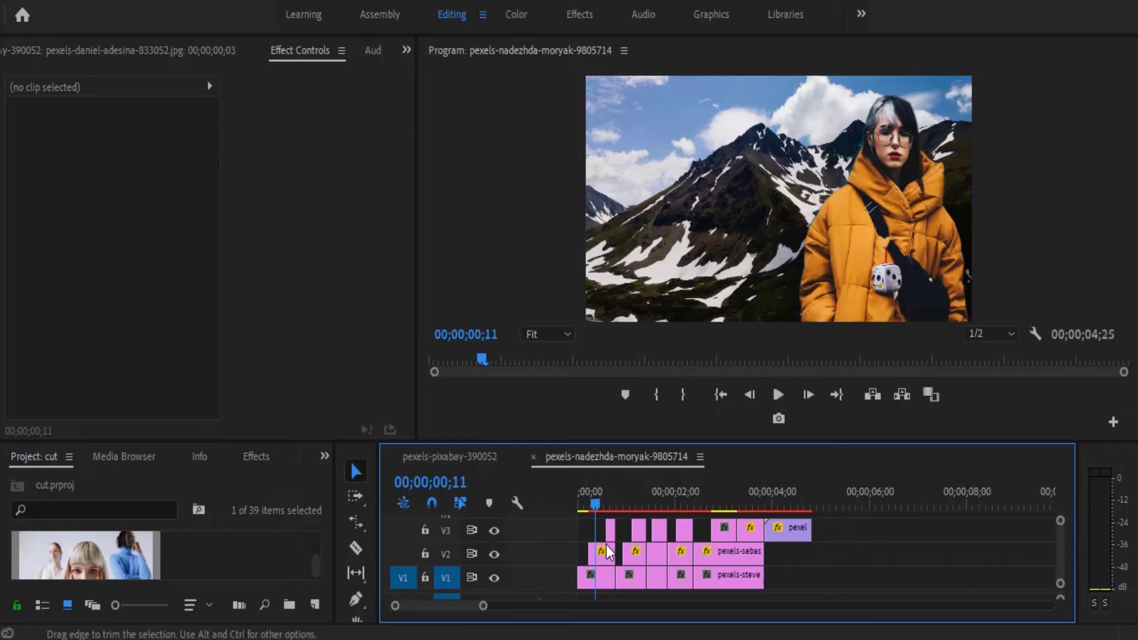
drag(599, 503, 607, 500)
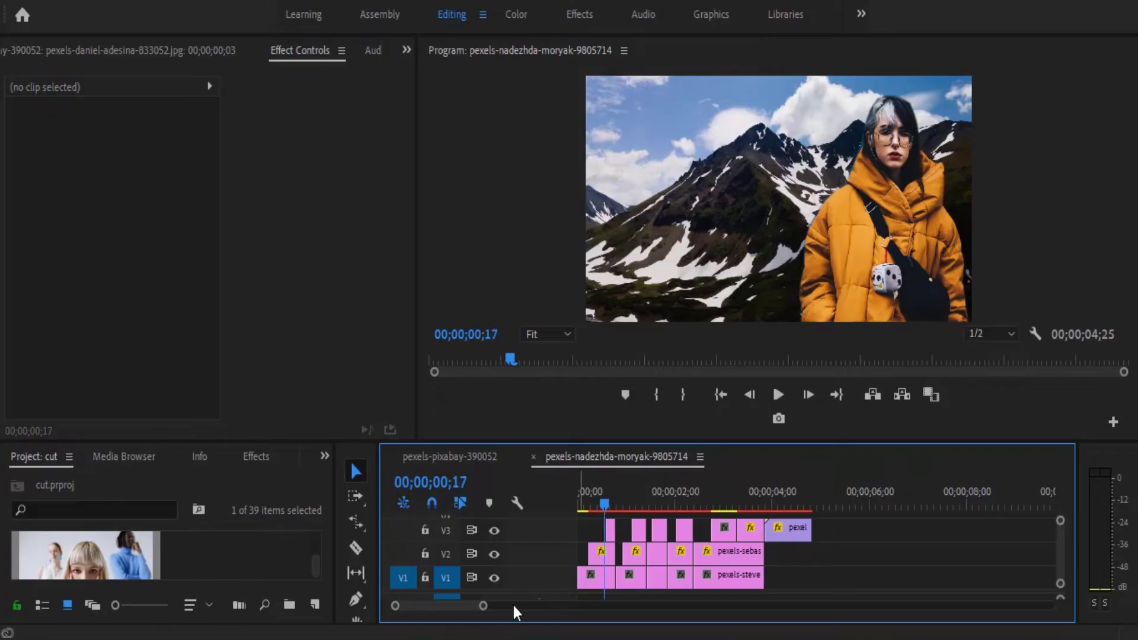
Keyframe the V2 woman cutout to grow from Scale 70 and Position Y 622 to full size.
drag(488, 606, 452, 604)
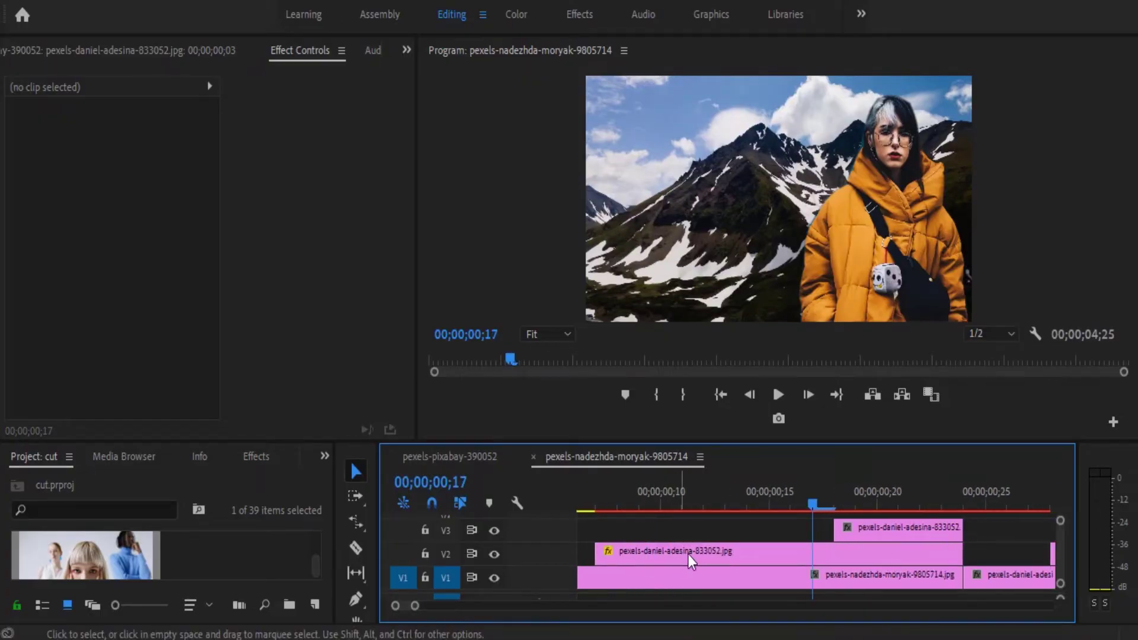
drag(822, 504, 837, 502)
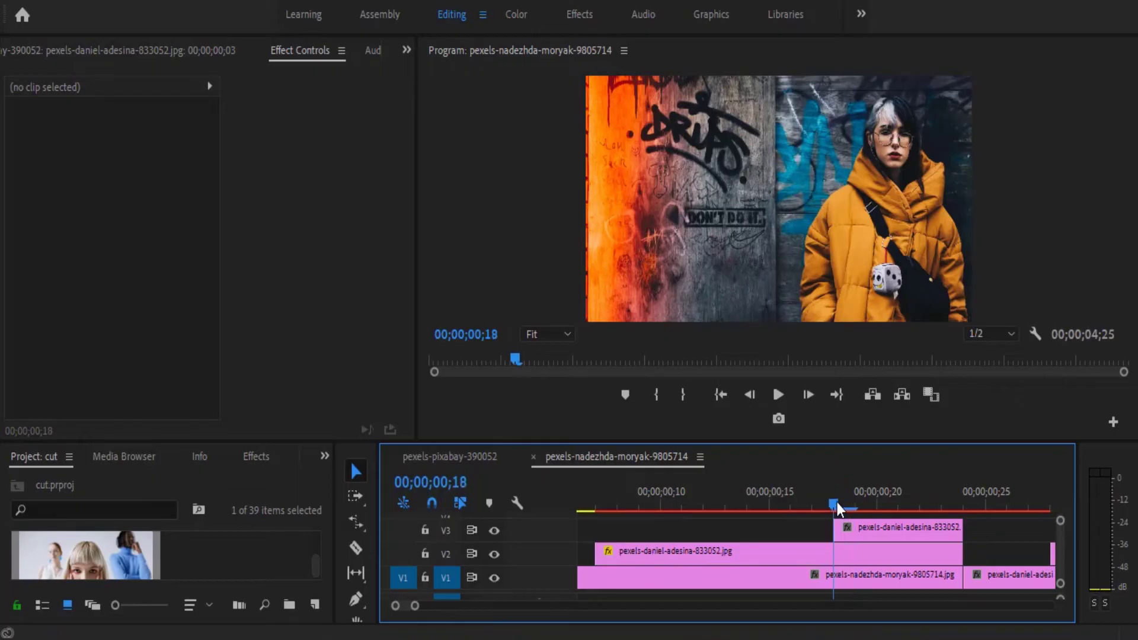
click(839, 554)
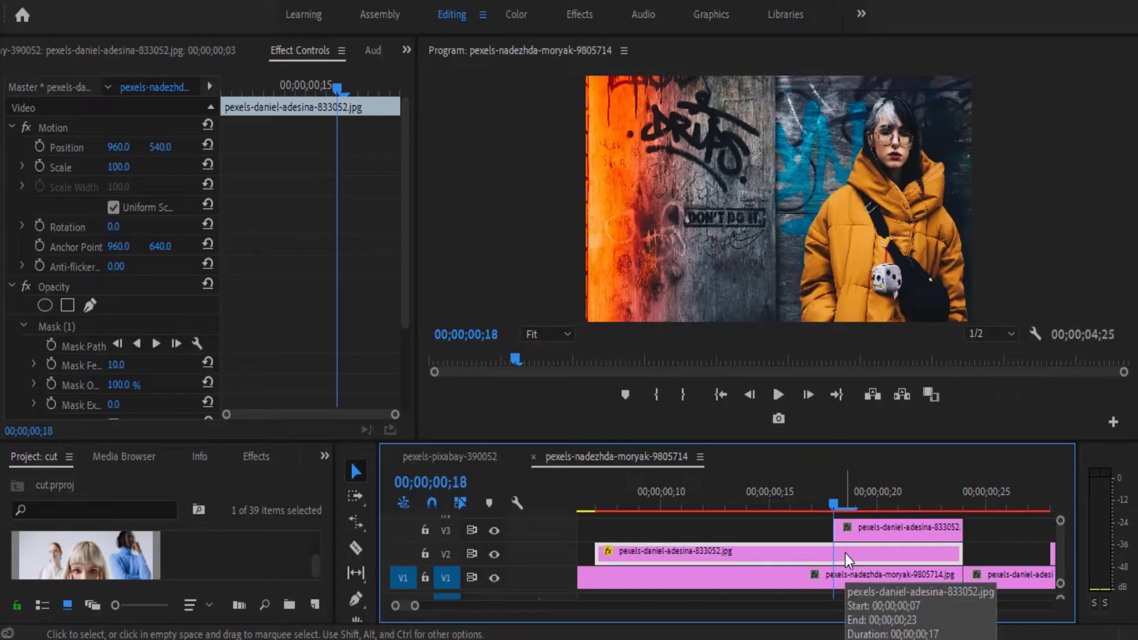
click(38, 164)
click(38, 147)
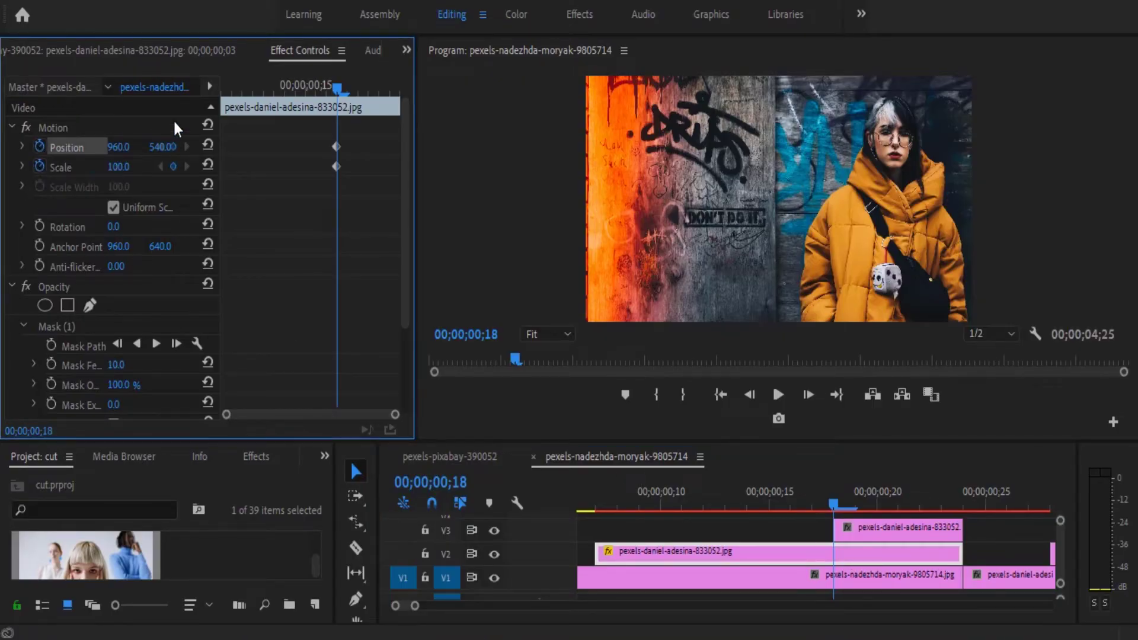
drag(338, 86, 256, 77)
click(118, 166)
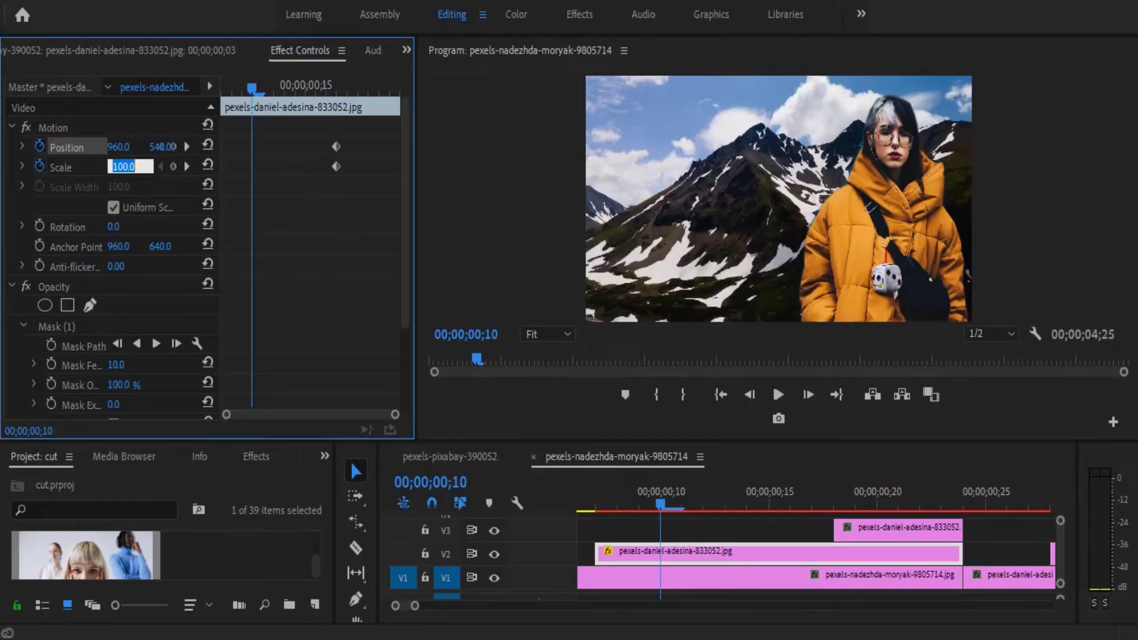
text(70)
key(Return)
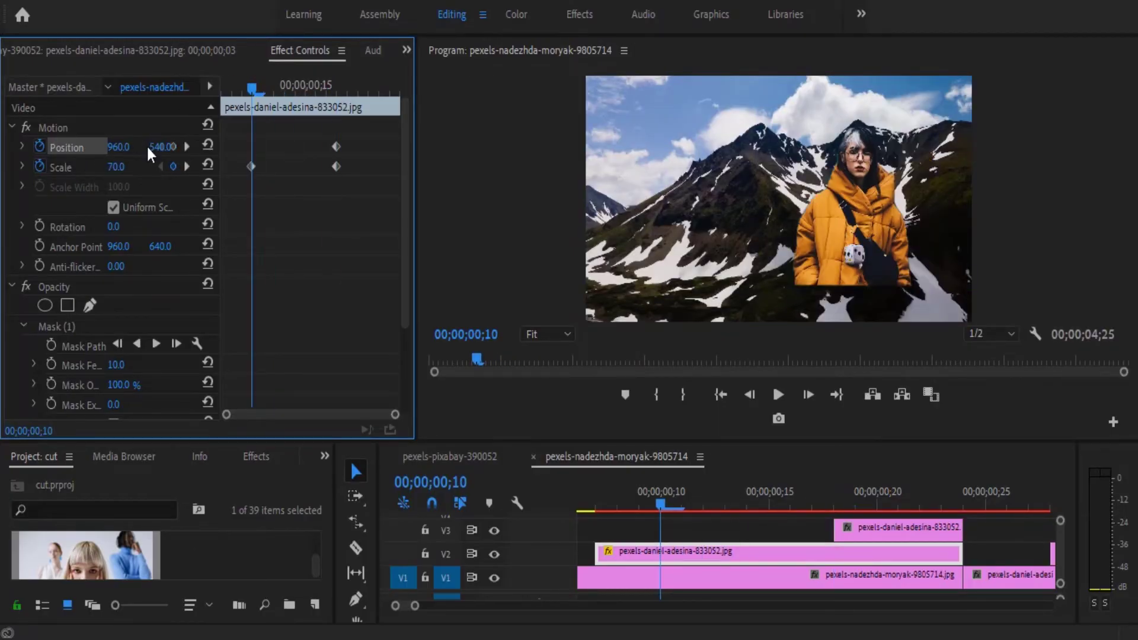
drag(152, 146, 172, 148)
drag(282, 194, 187, 144)
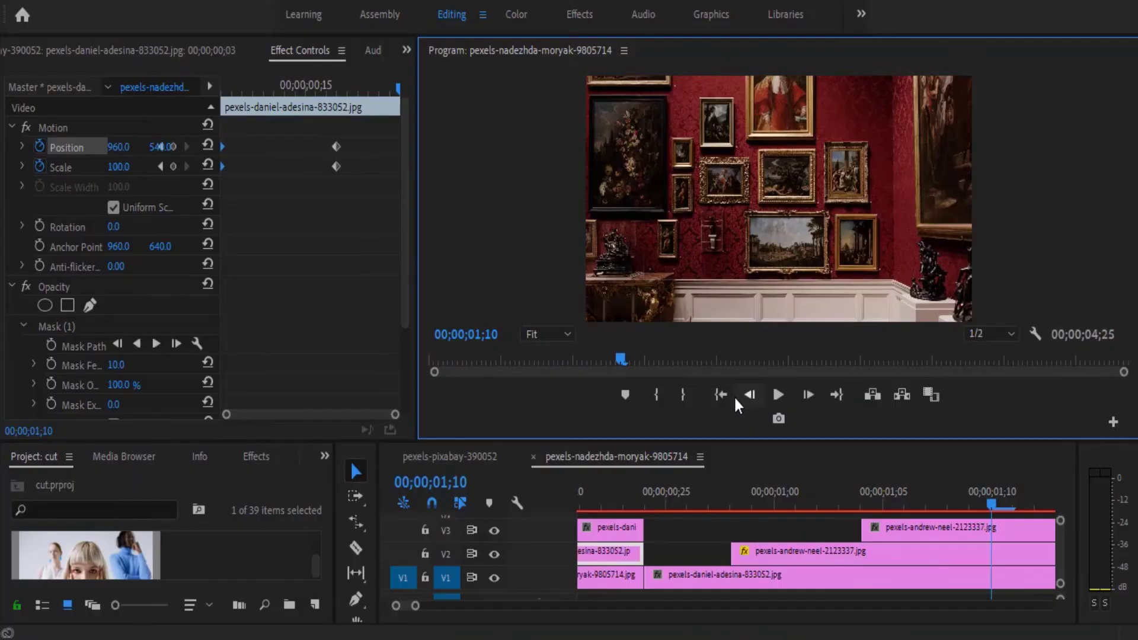
Play the sequence from the start to check the yellow-jacket cutout animation.
click(721, 395)
click(777, 397)
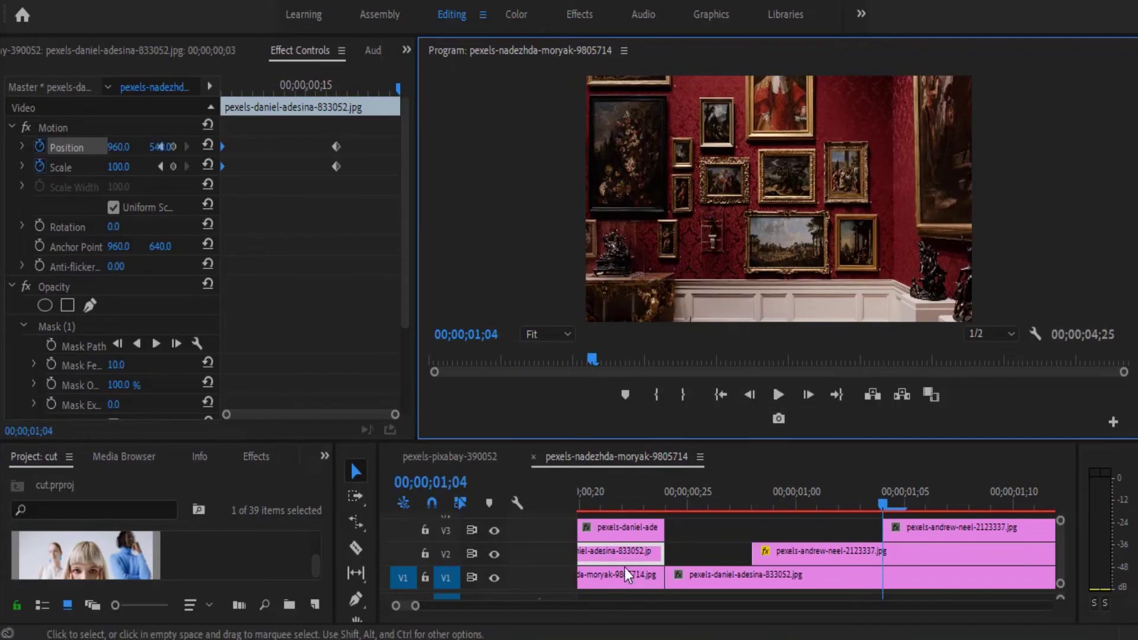
drag(418, 608, 477, 608)
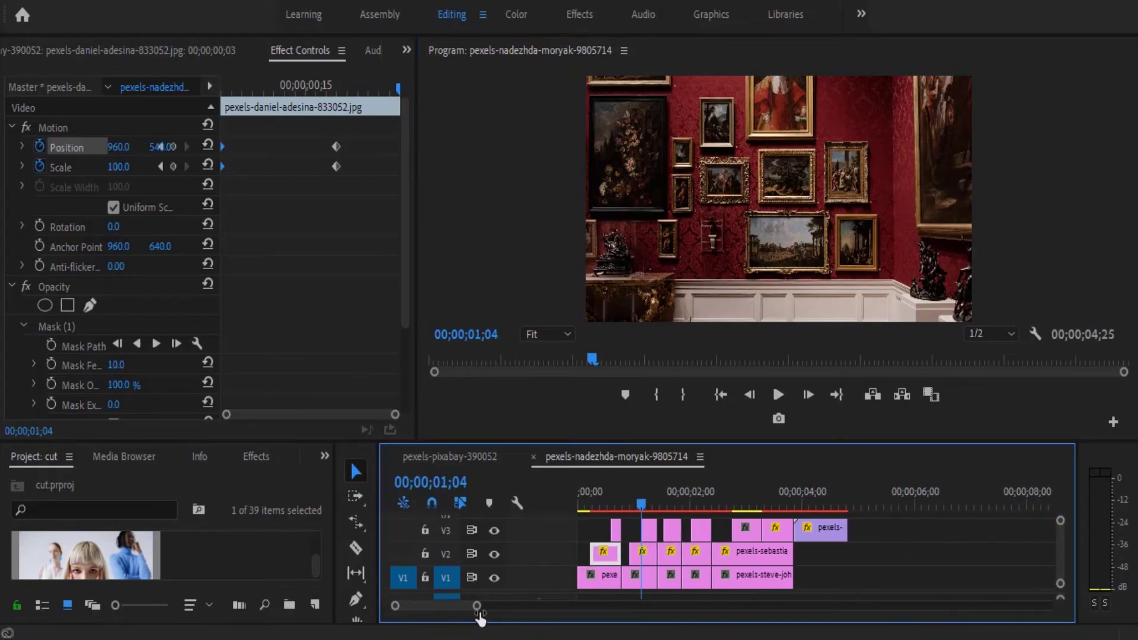
Select the masked V3 still and move the playhead to 00;00;03;20.
click(776, 500)
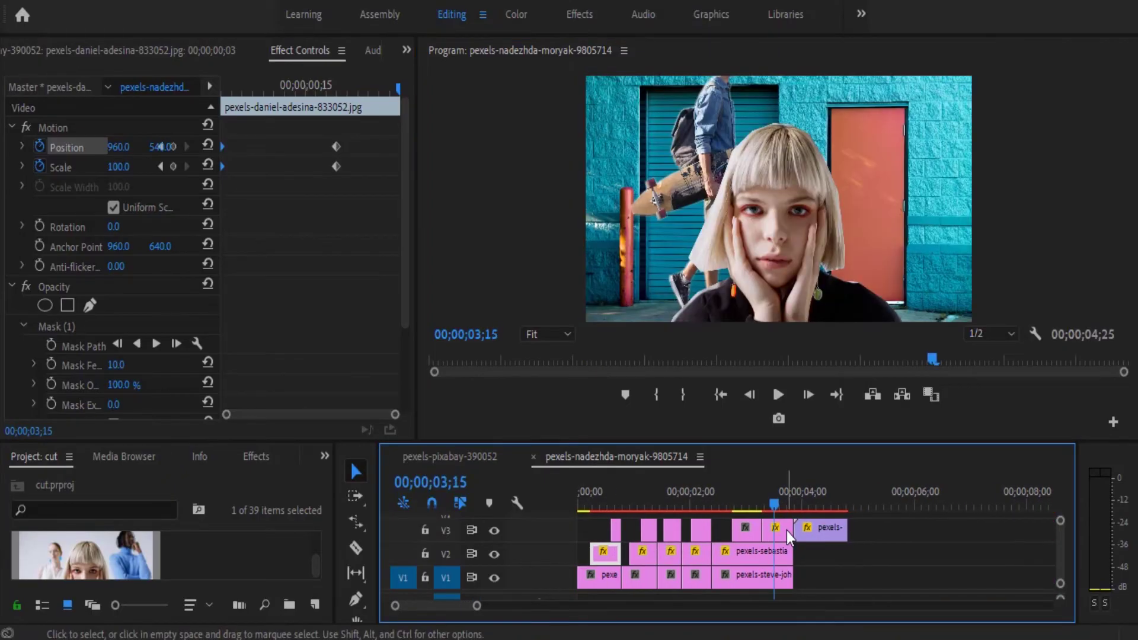
click(787, 532)
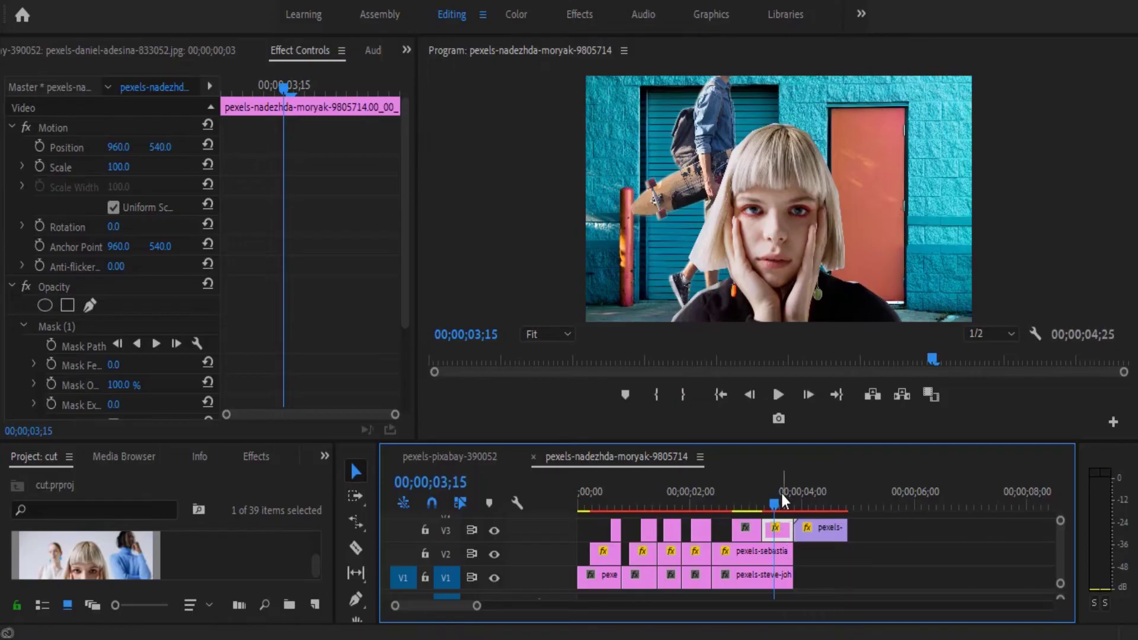
drag(777, 498, 787, 500)
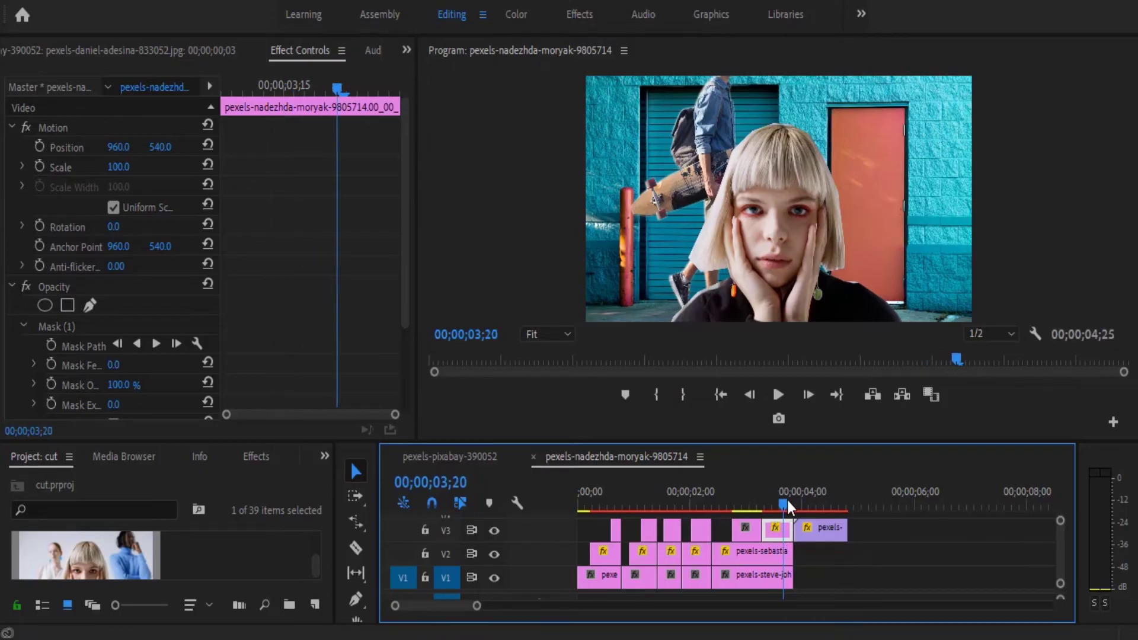
Nest the V3 portrait clip as Nested Sequence 02.
right_click(787, 535)
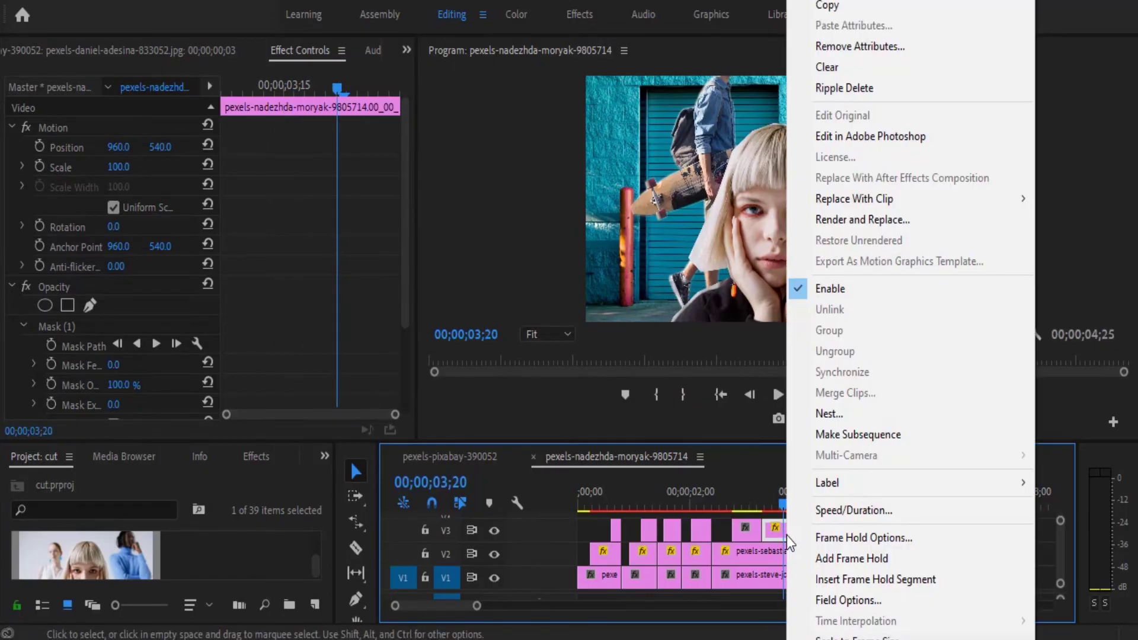
click(829, 413)
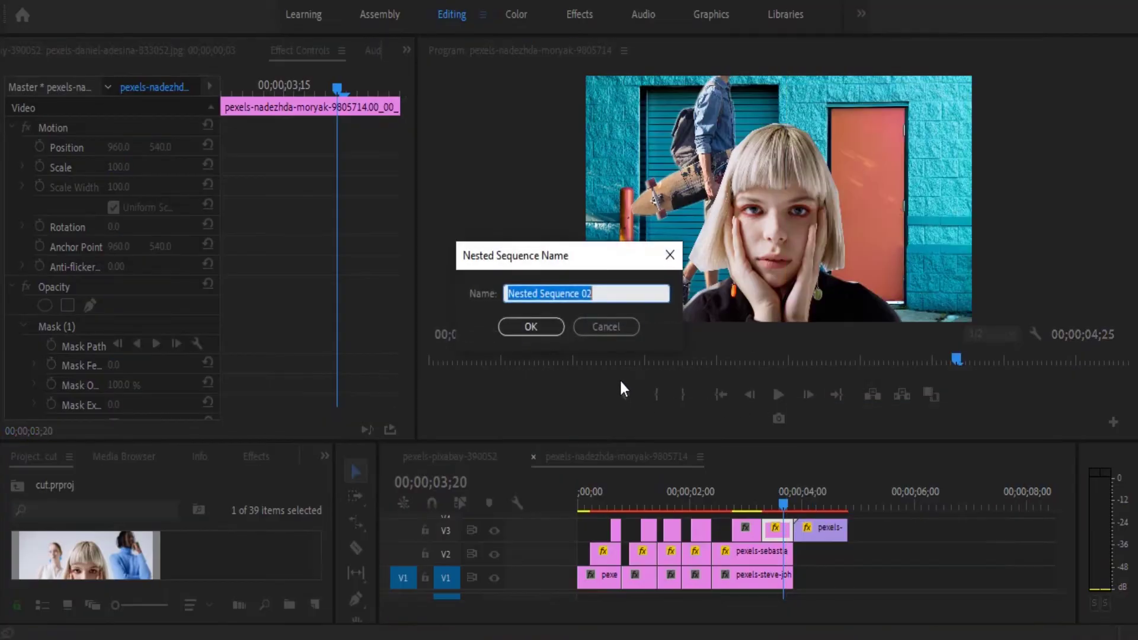
click(537, 327)
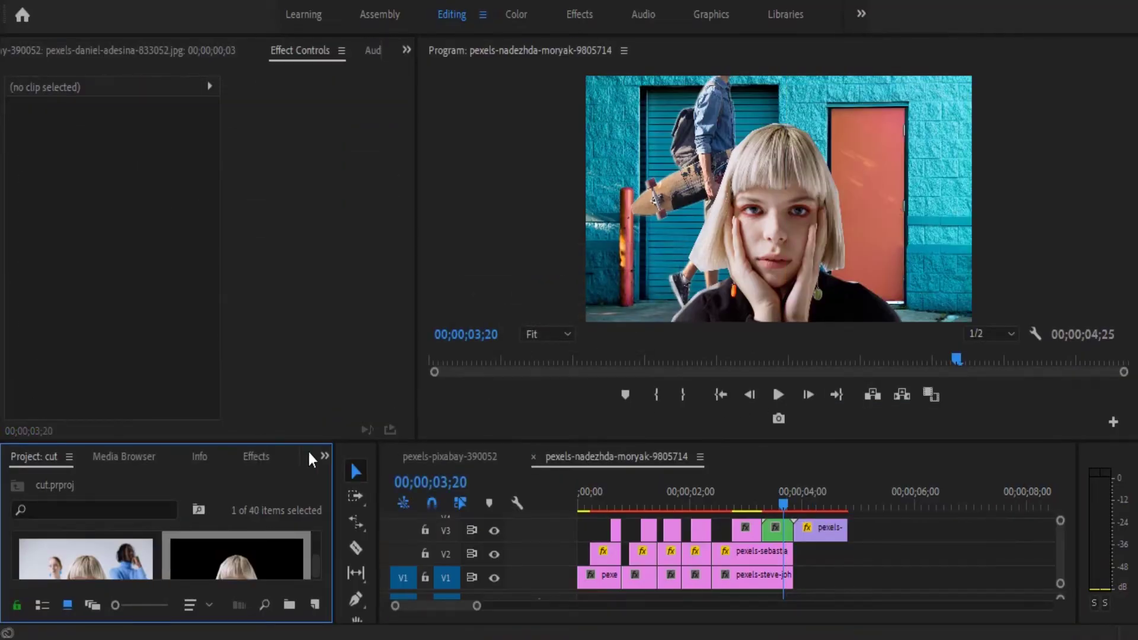
Search the Effects list for 'PAINT' and apply Paint Bucket to the nested portrait.
click(264, 457)
click(120, 482)
text(PAINT)
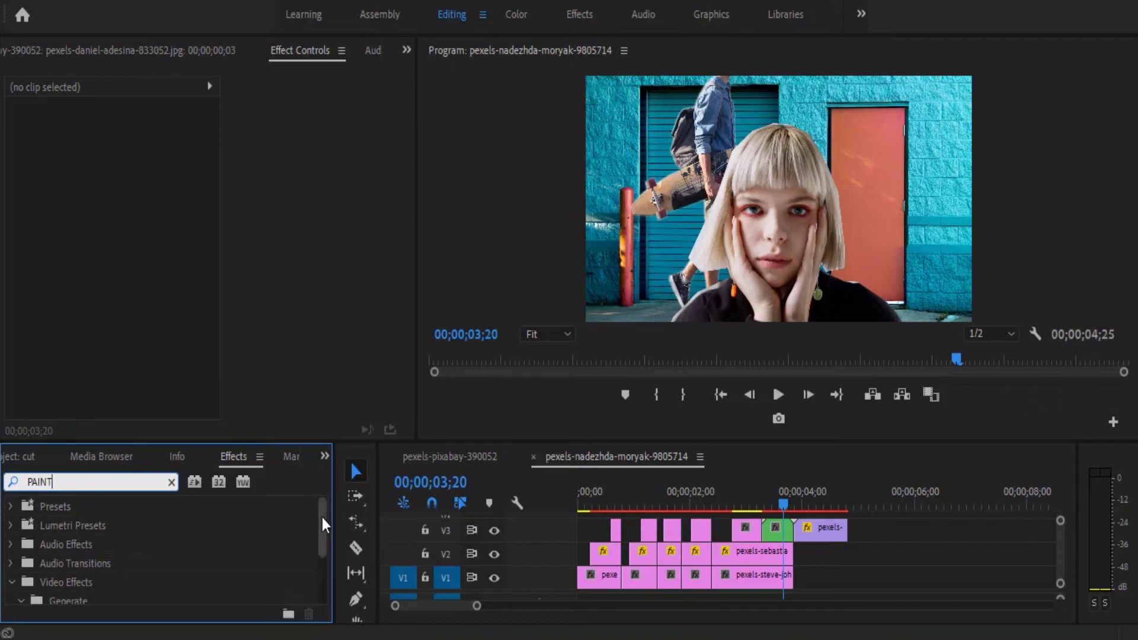
scroll(322, 517, down, 3)
mouse_move(83, 537)
mouse_down()
mouse_move(243, 508)
mouse_move(742, 495)
mouse_move(775, 527)
mouse_up()
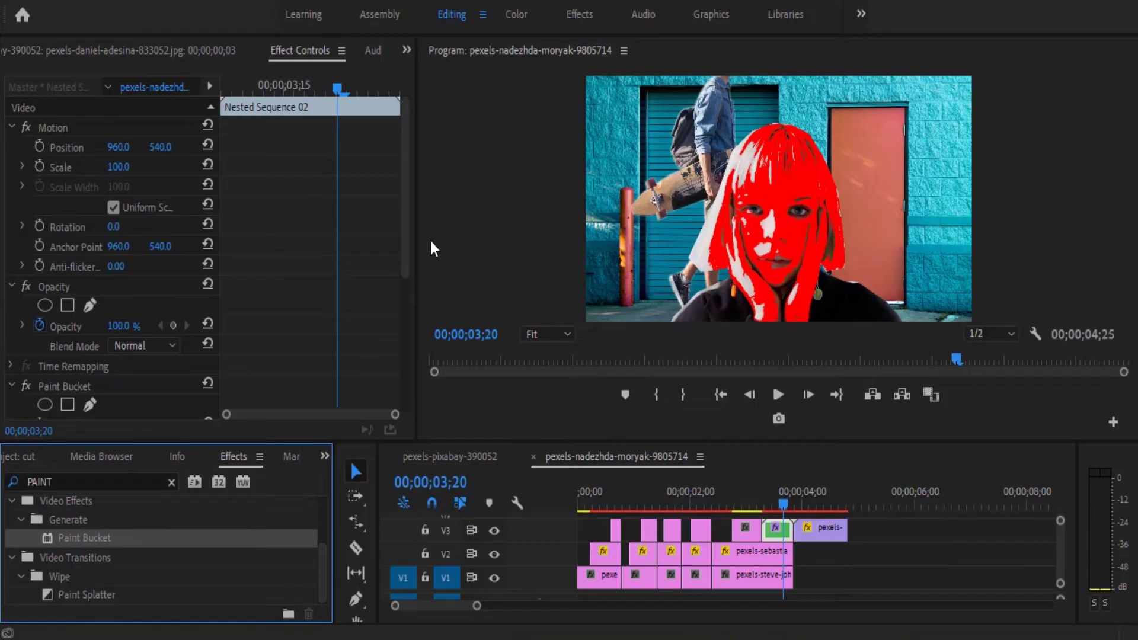
Set Paint Bucket to Alpha Channel fill selector, Stroke style, Stroke Width 8 and white colour.
drag(404, 244, 399, 386)
click(162, 214)
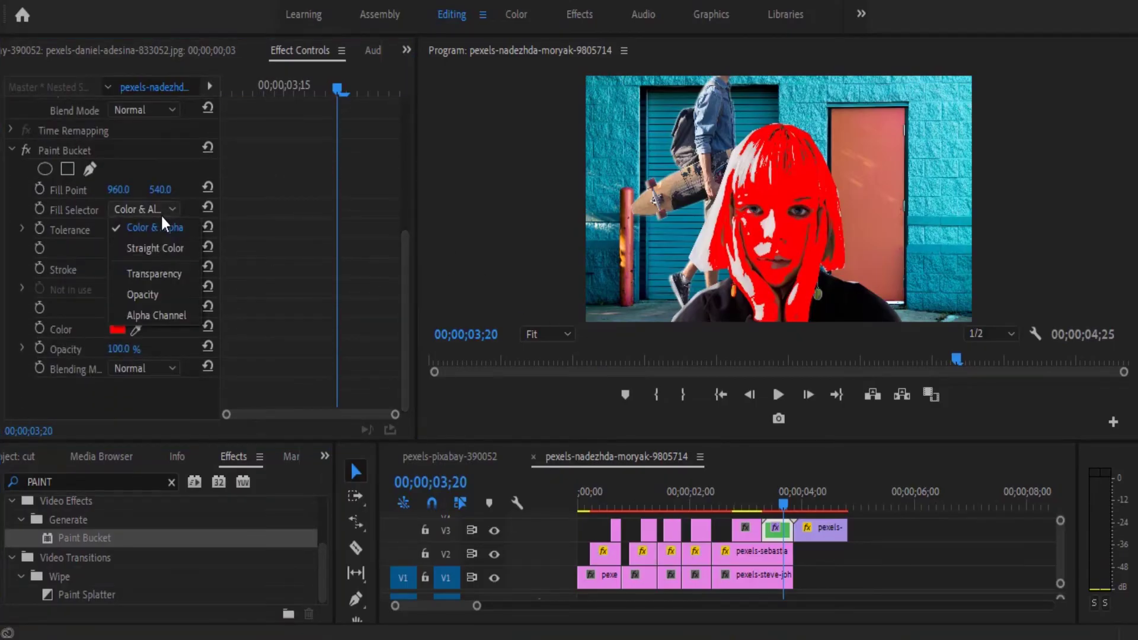
click(158, 314)
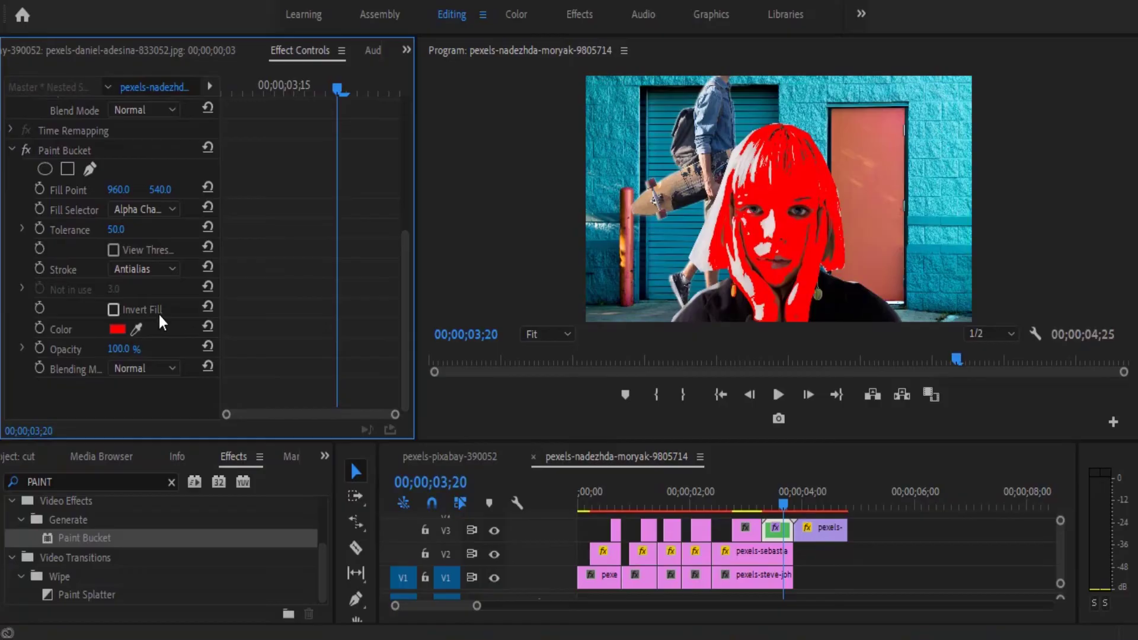
click(132, 270)
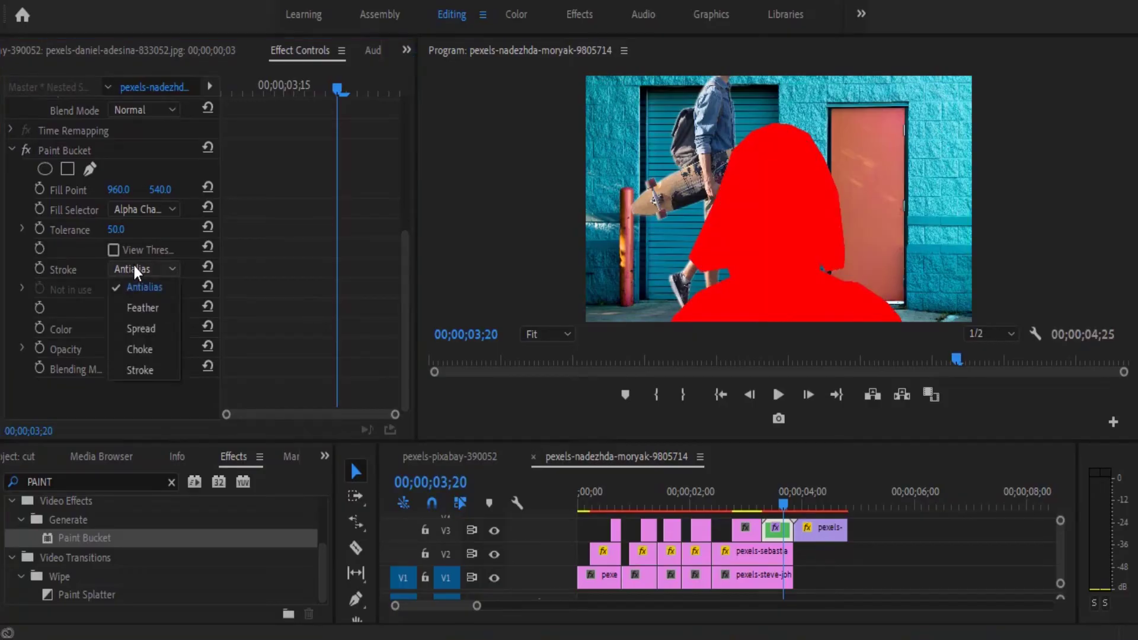
click(151, 371)
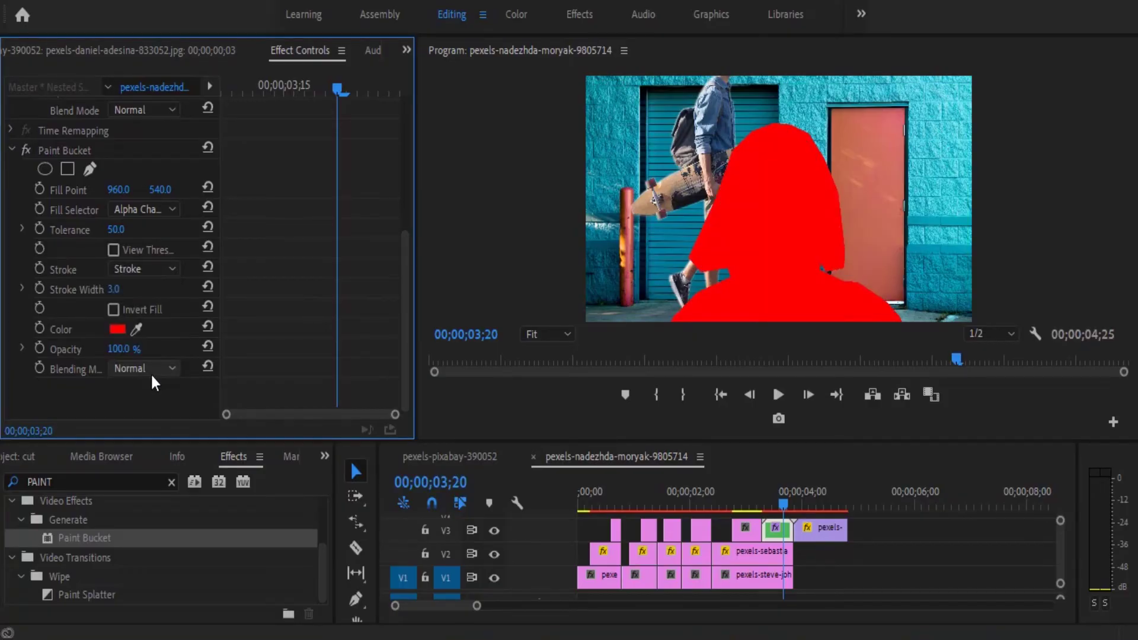
click(117, 290)
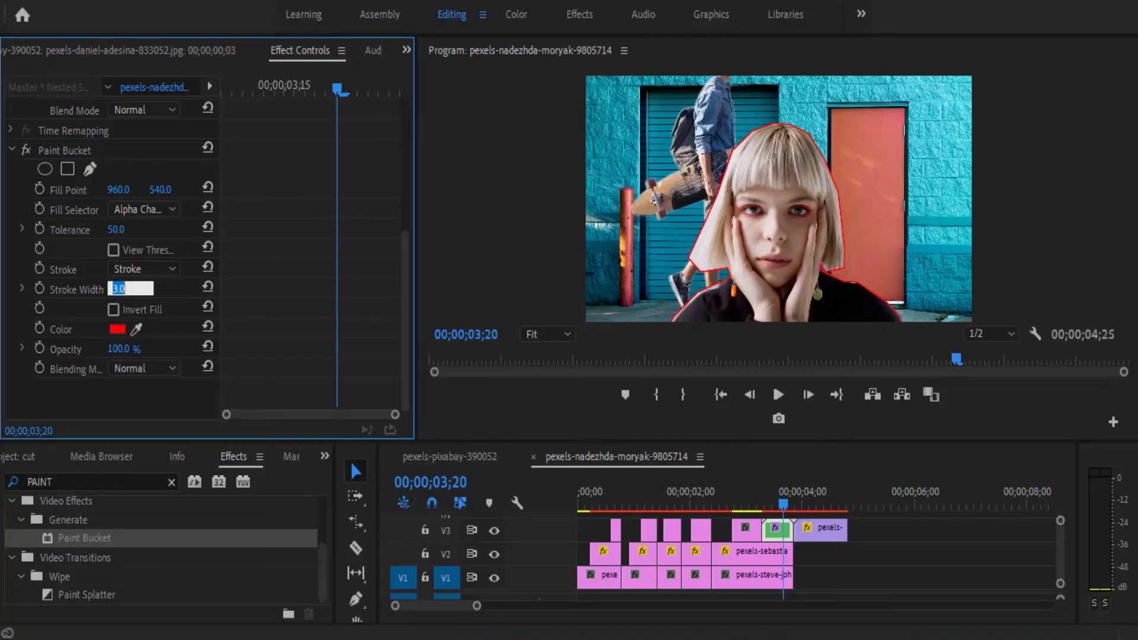
text(8)
key(Return)
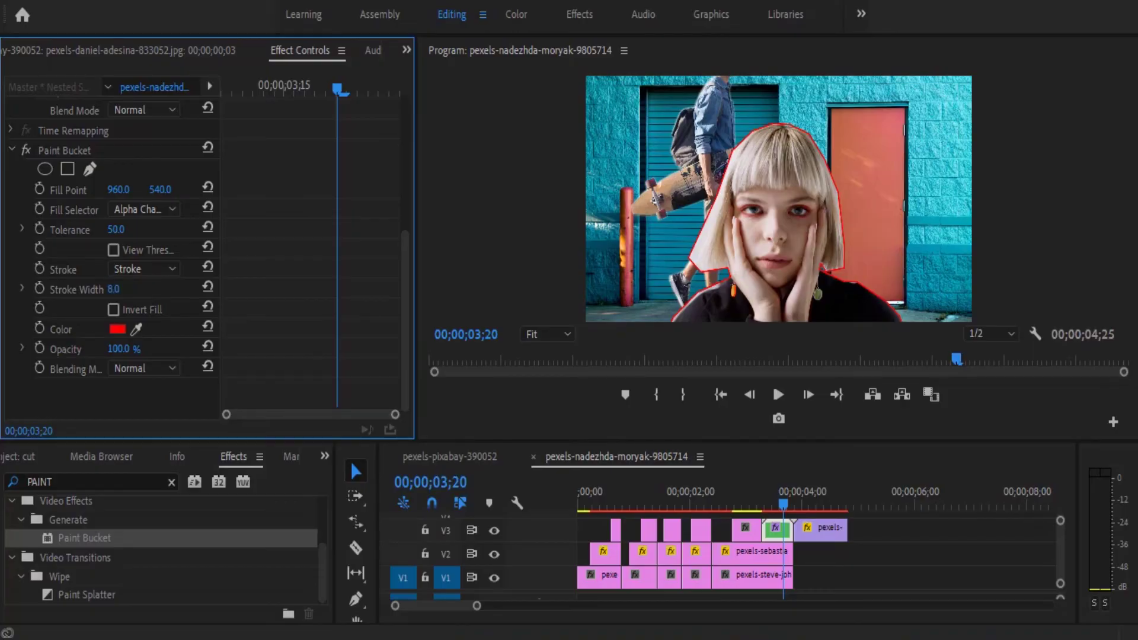
click(117, 329)
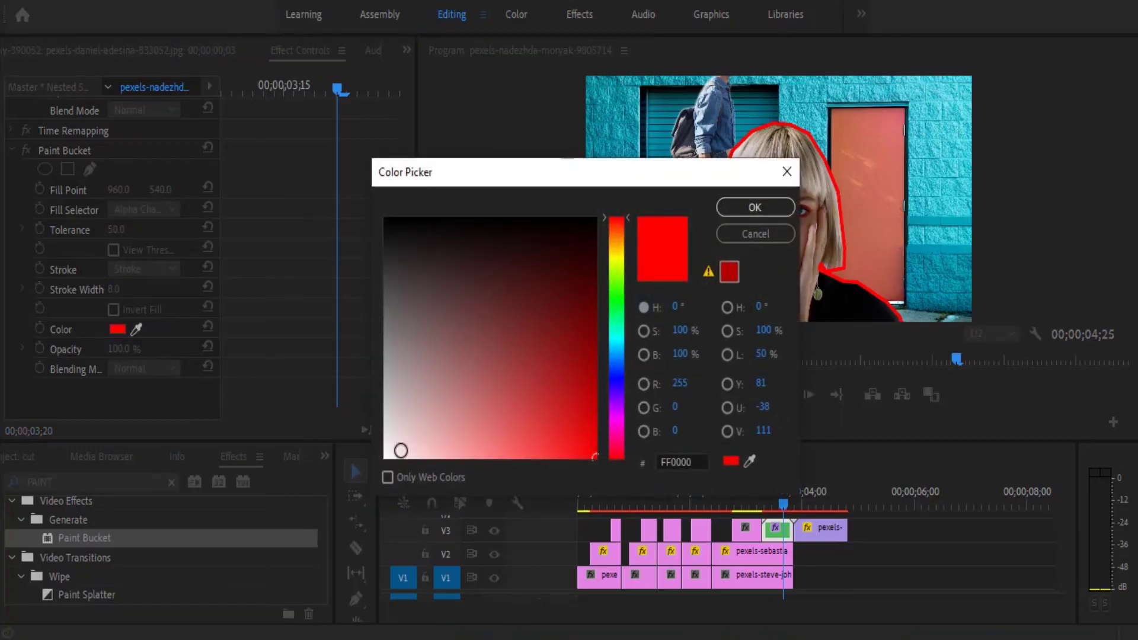
click(391, 454)
click(752, 207)
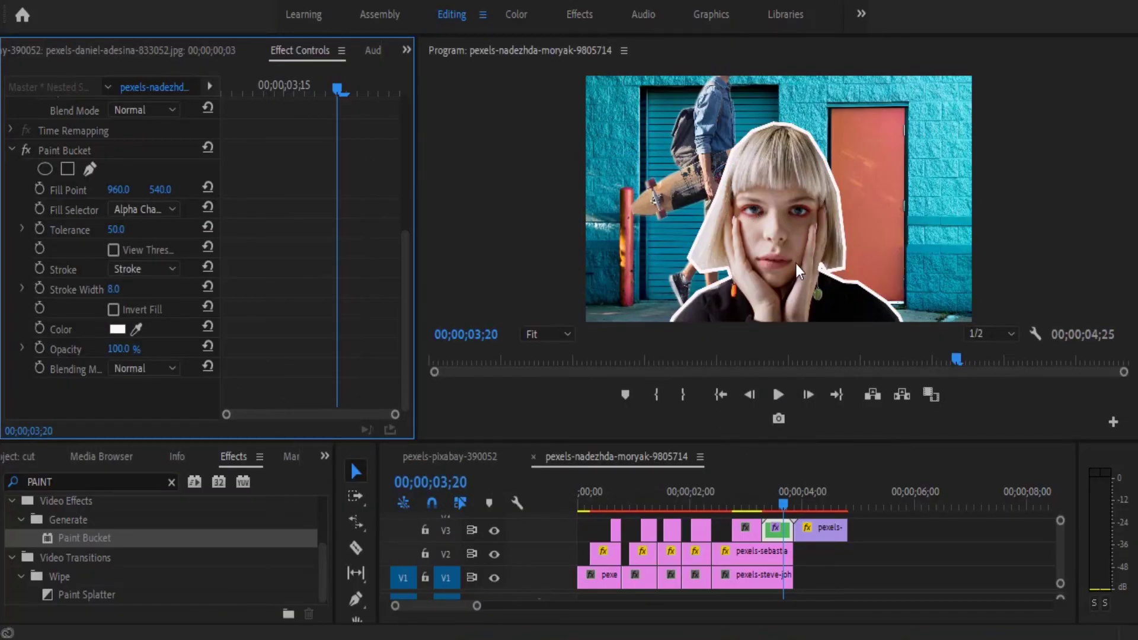
mouse_move(783, 503)
mouse_down()
mouse_move(759, 503)
mouse_move(782, 505)
mouse_up()
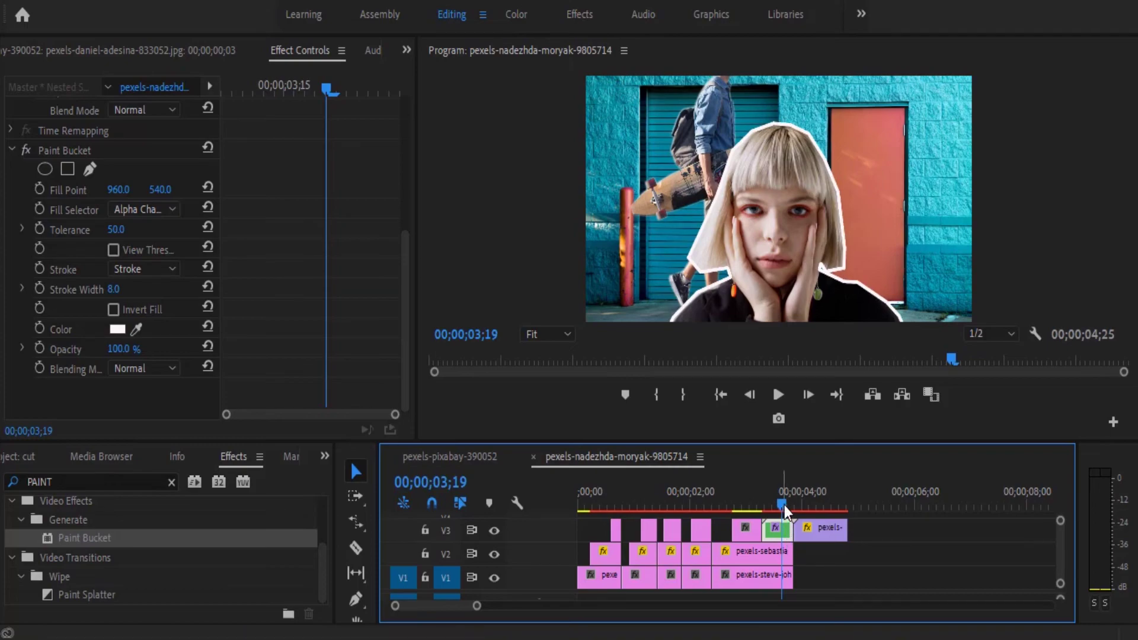
drag(784, 505, 795, 504)
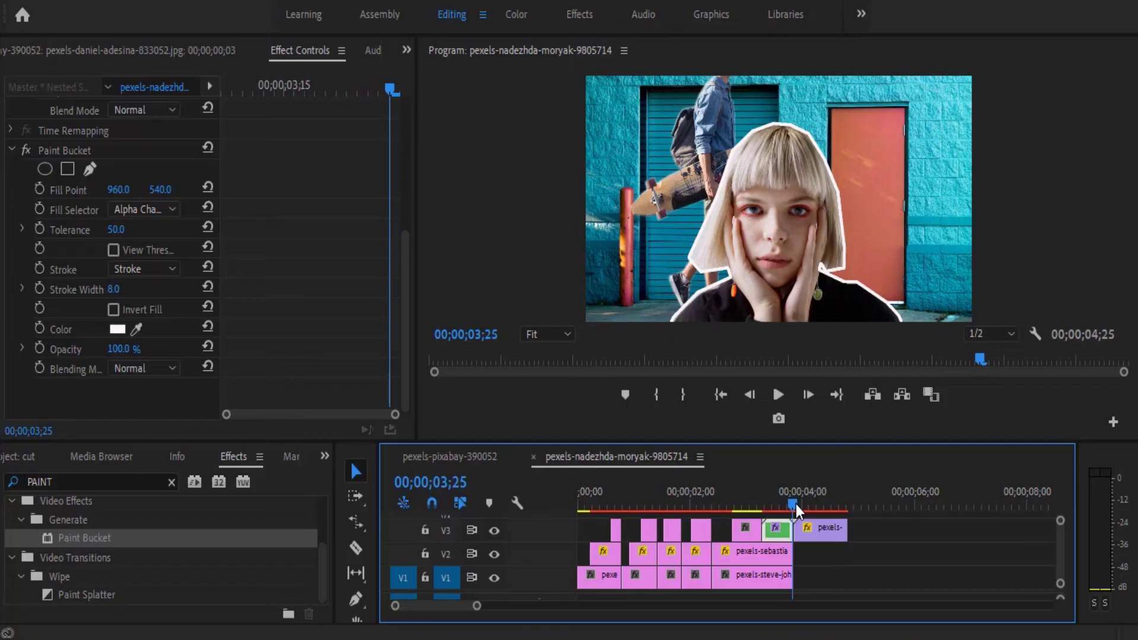
click(809, 395)
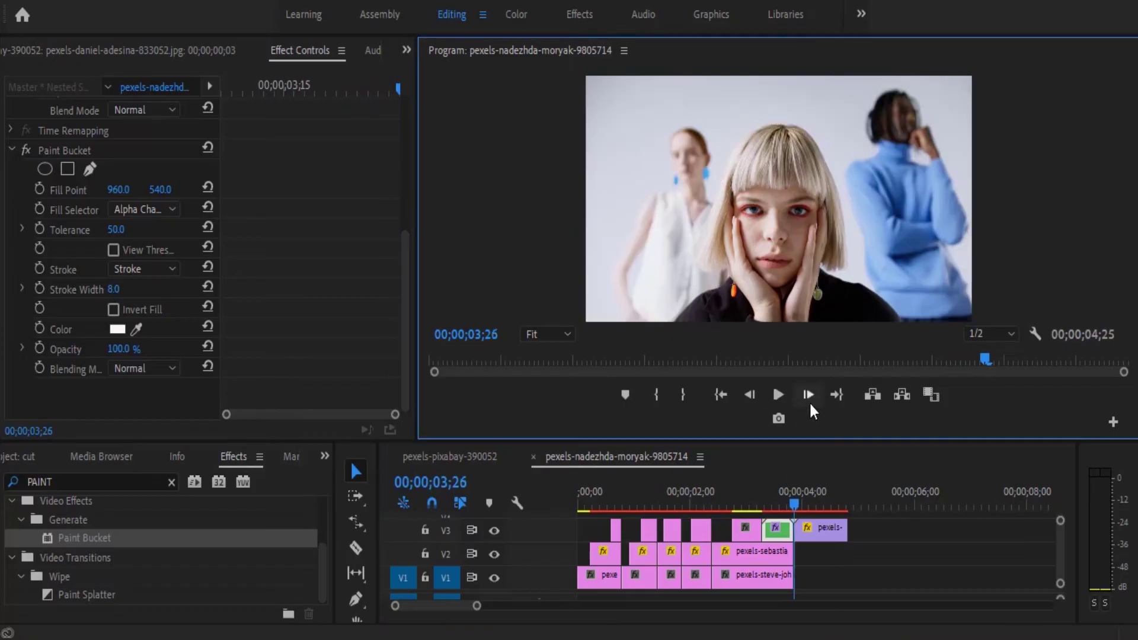
click(750, 395)
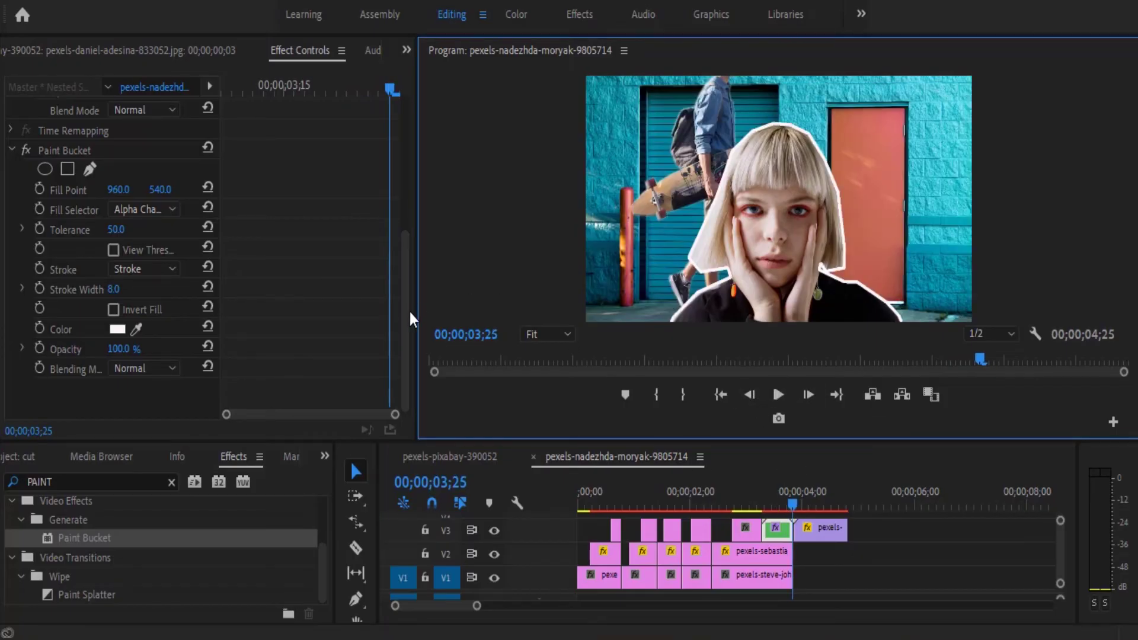
drag(410, 312, 432, 159)
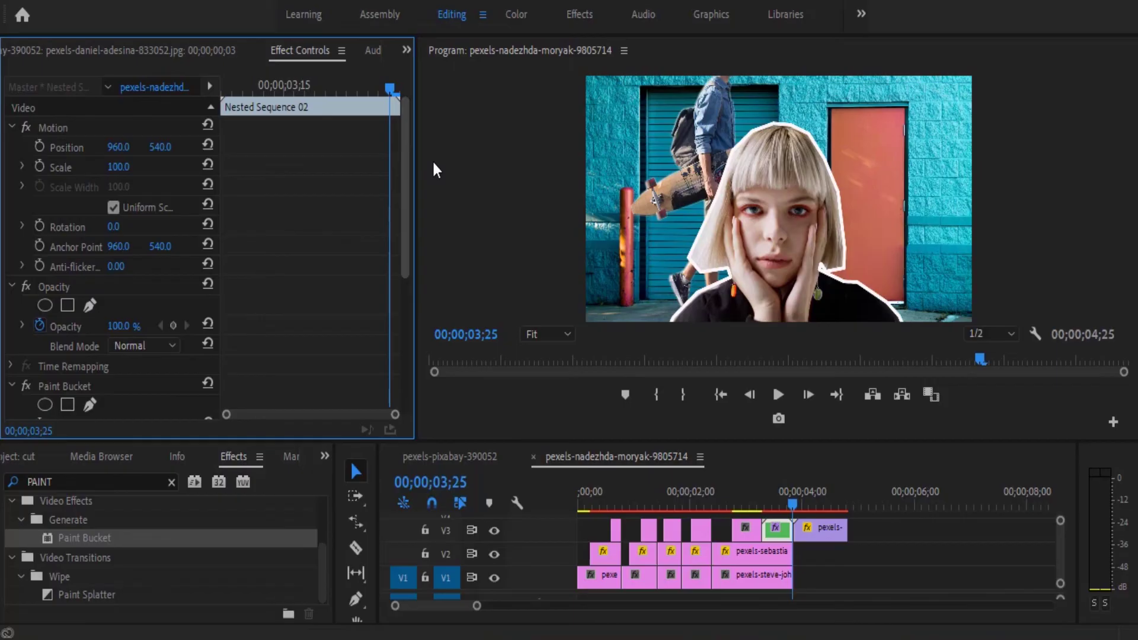
Keyframe the portrait from Scale 70 and Position Y 729 at 03;14 up to full size.
click(38, 166)
click(38, 147)
drag(307, 136, 398, 165)
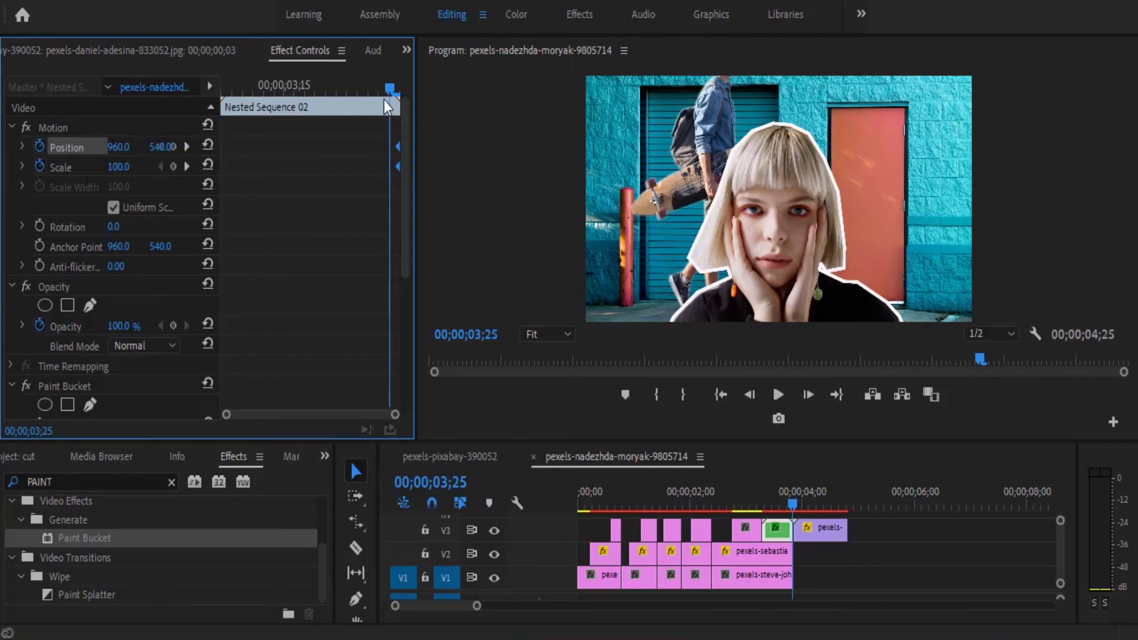
drag(385, 90, 263, 93)
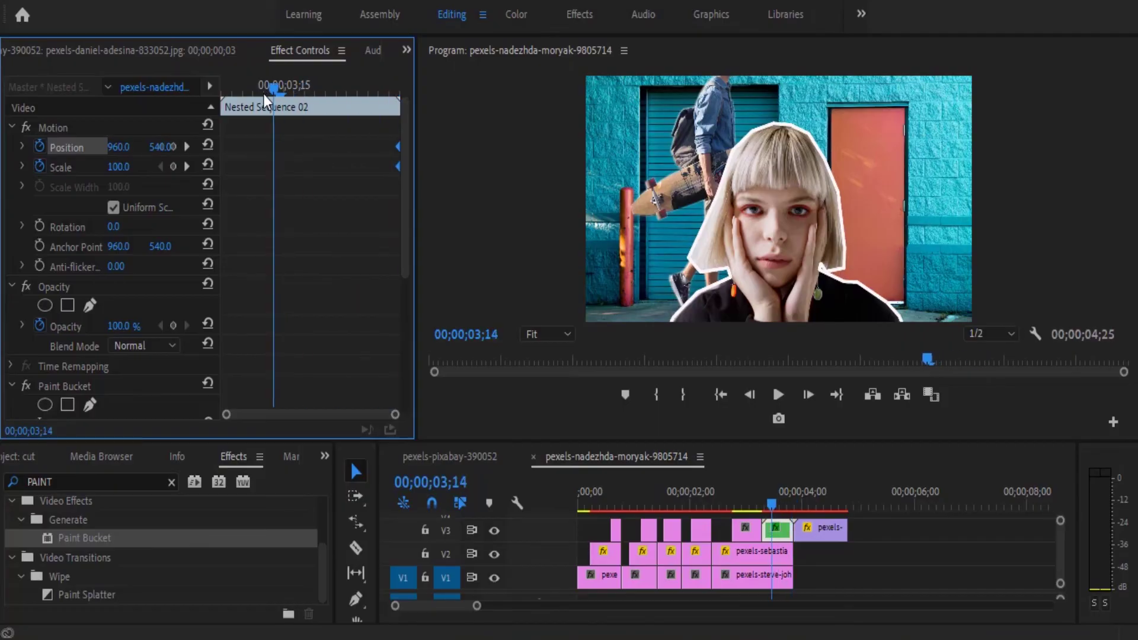
click(119, 167)
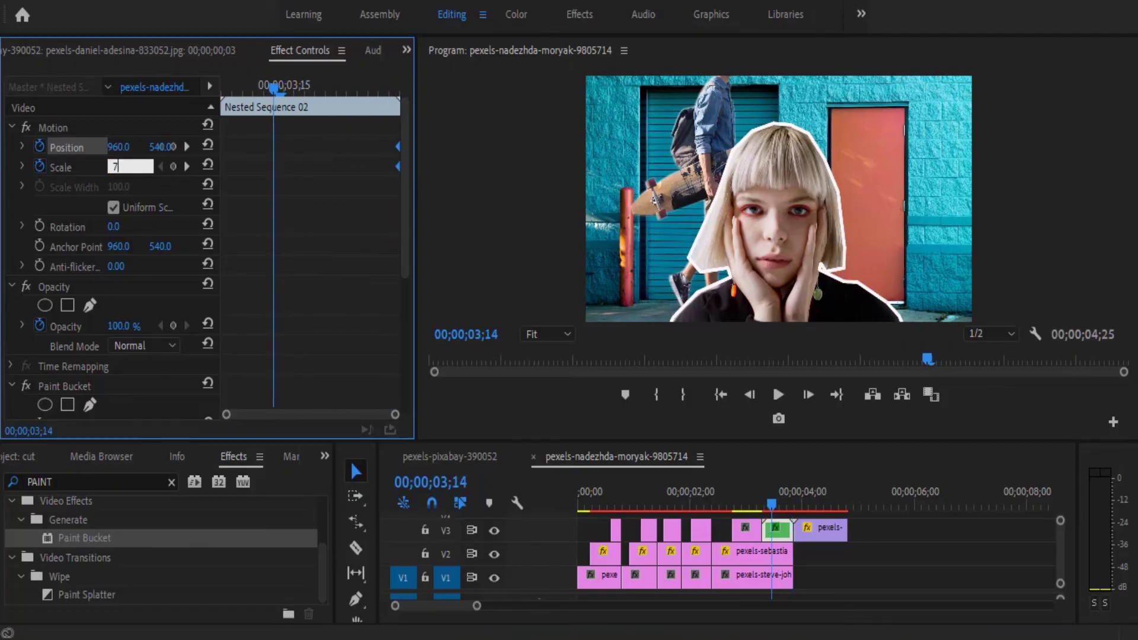
text(70)
key(Return)
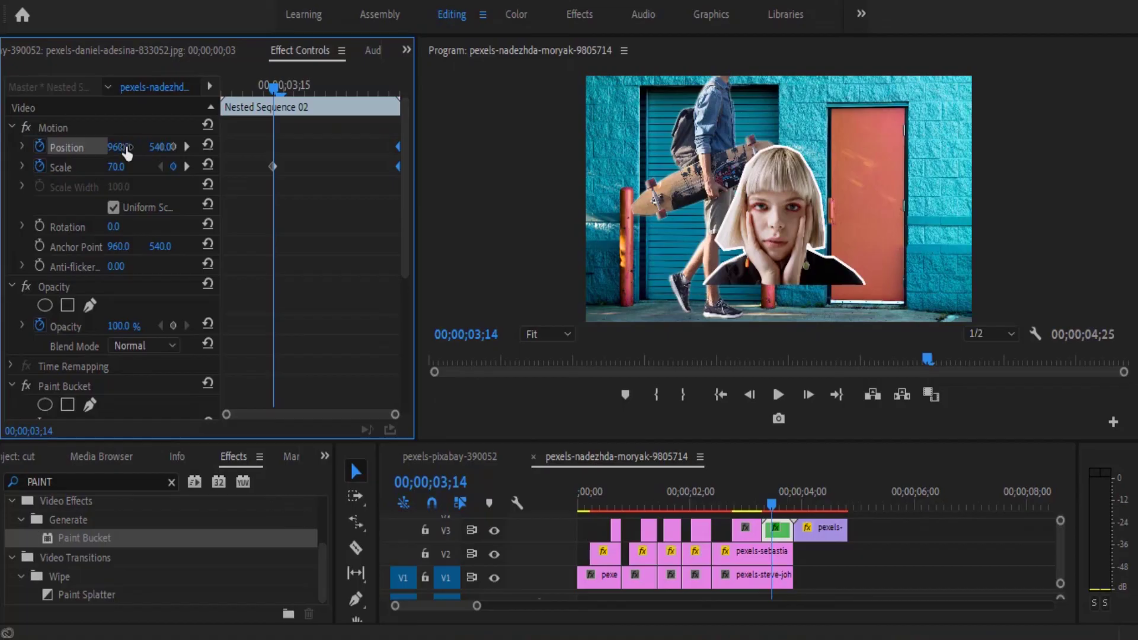
drag(159, 147, 234, 118)
drag(273, 173, 167, 171)
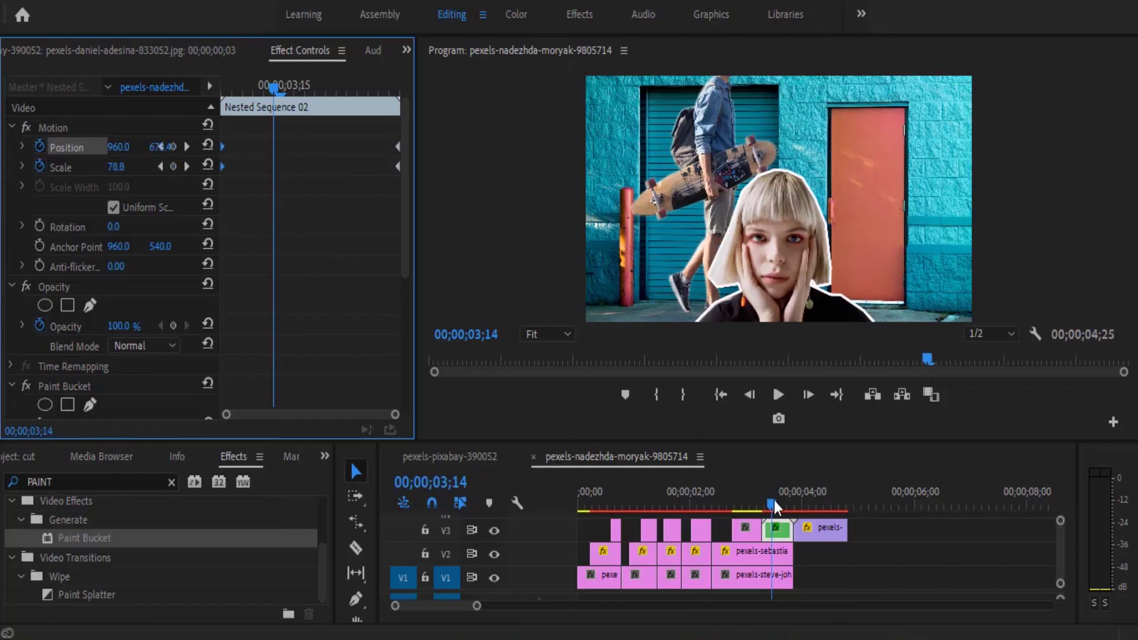
Rewind to just before the portrait clip and play back the pop-up animation.
drag(774, 500, 757, 496)
click(778, 395)
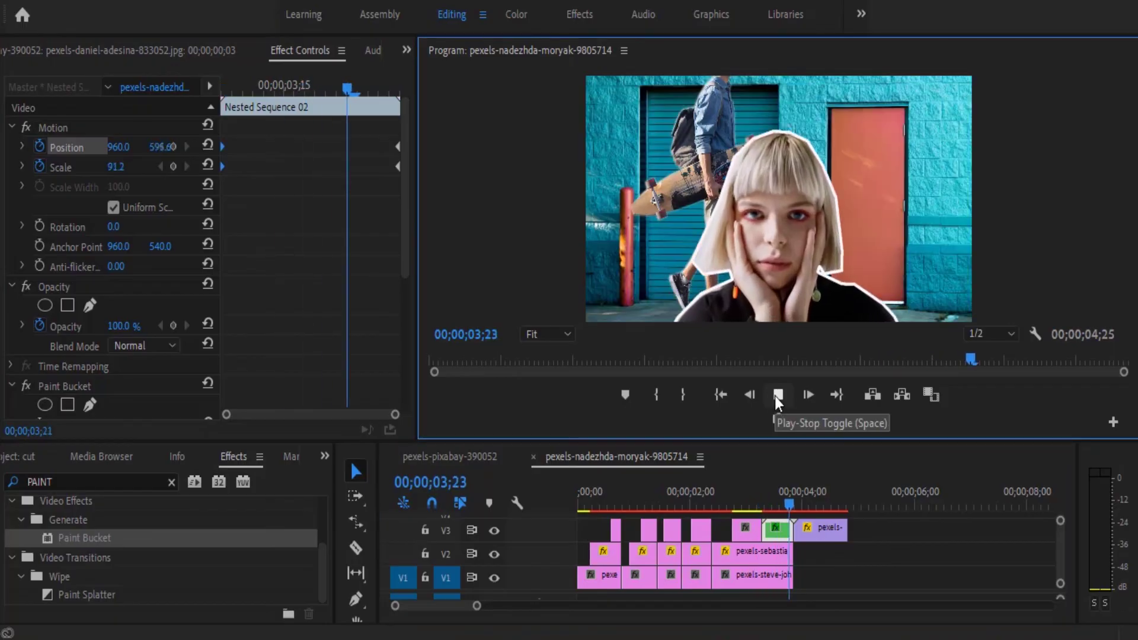
click(778, 394)
click(755, 504)
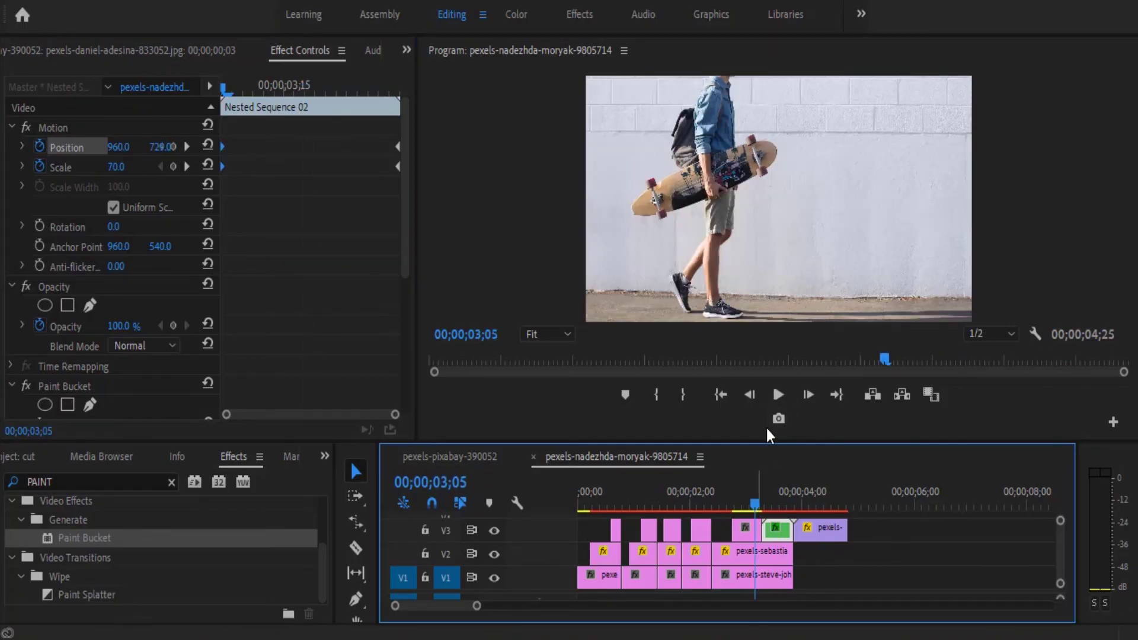
click(778, 394)
click(778, 394)
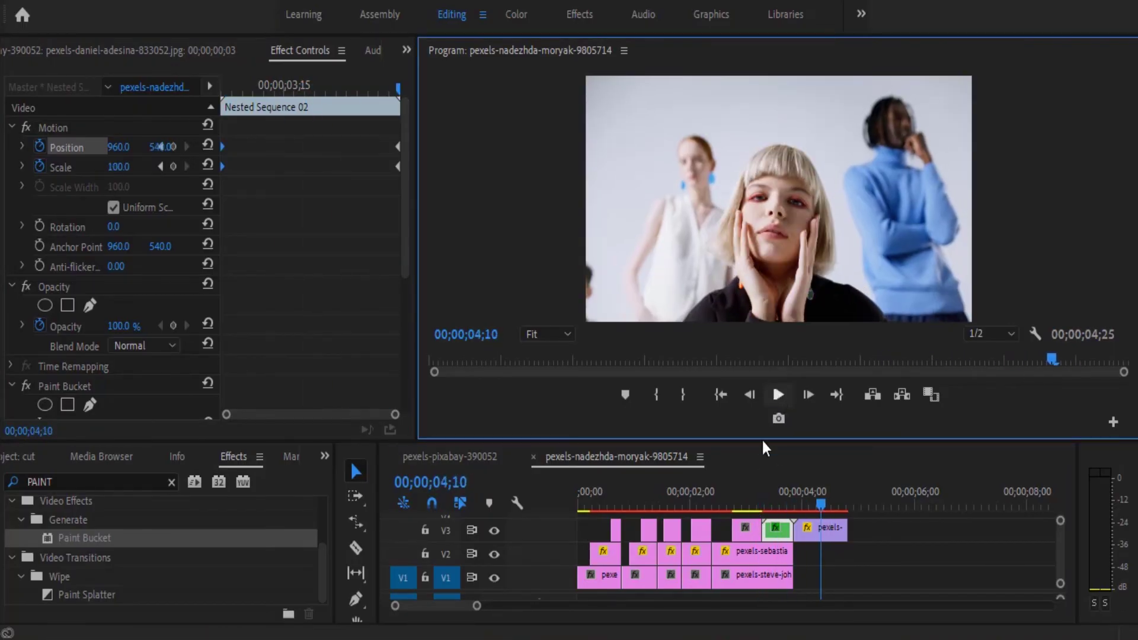
click(744, 485)
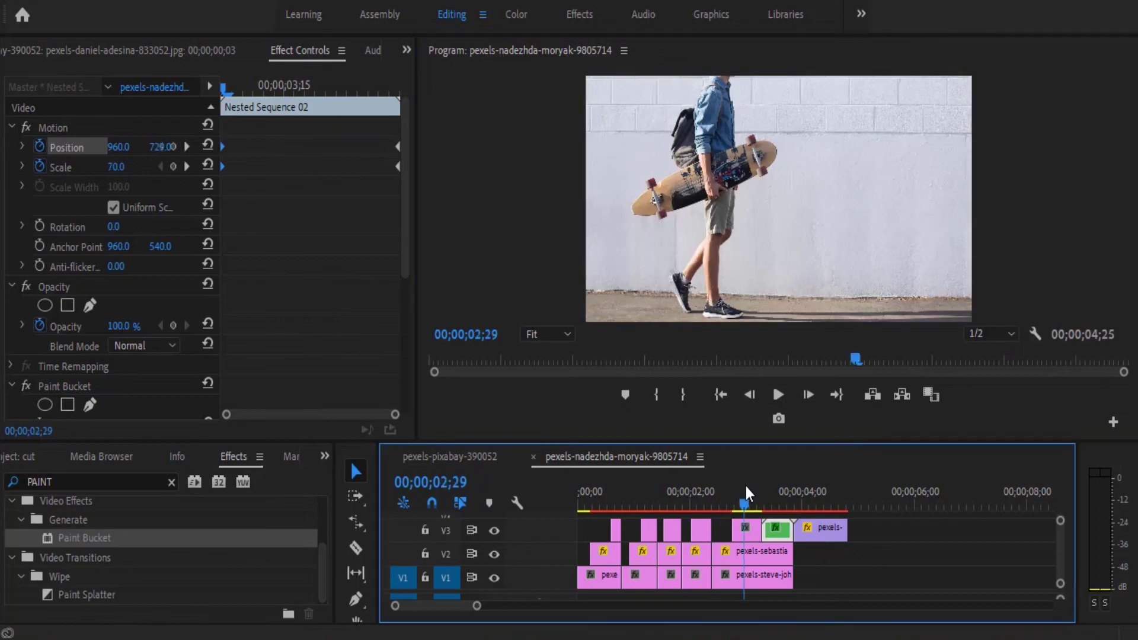